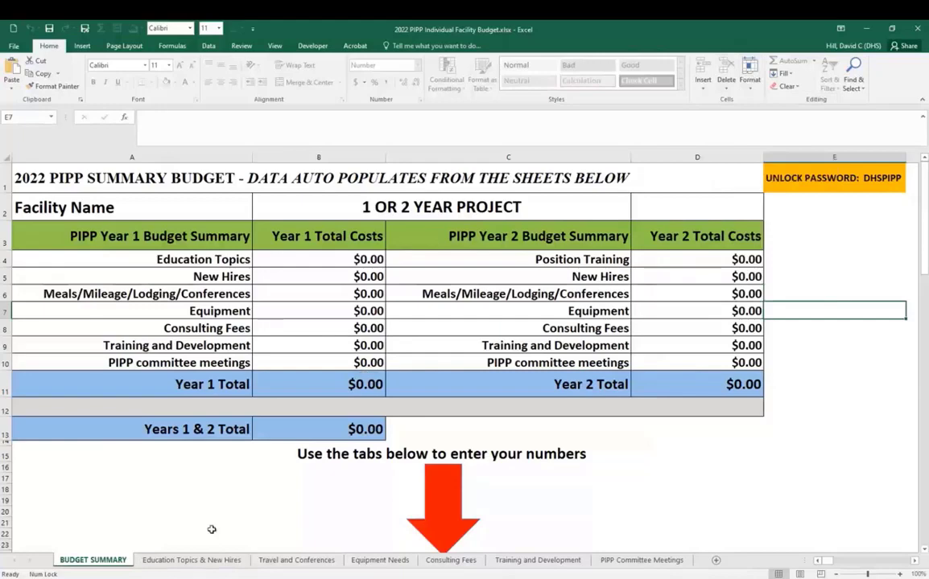
Inspect the Total Hours, Total and Benefits formulas for Years 1 and 2 on the Education Topics & New Hires sheet
click(191, 560)
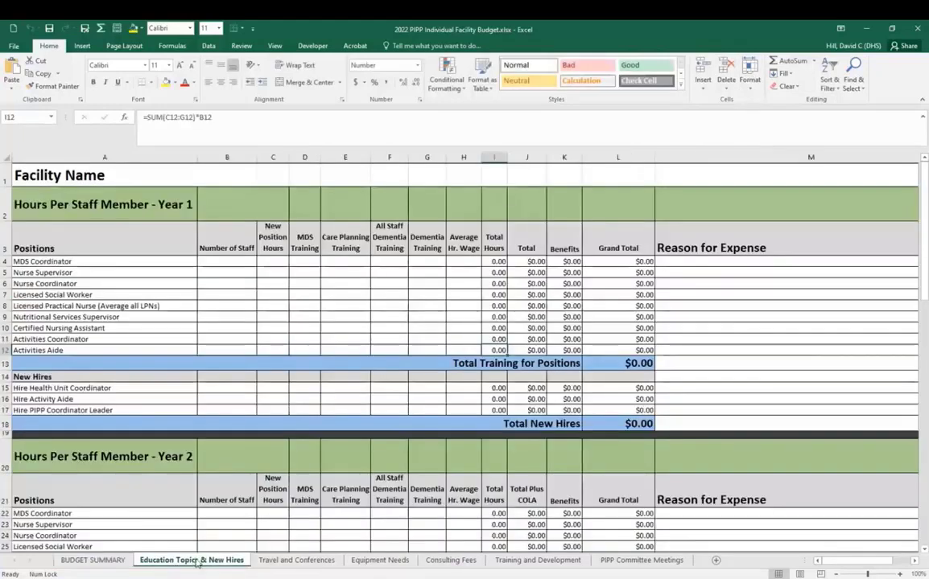
click(498, 261)
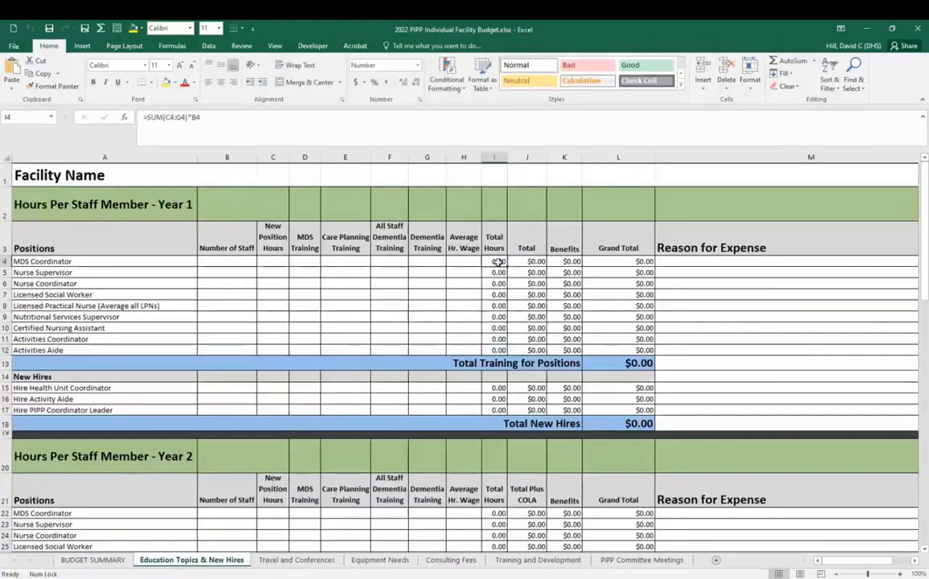
click(527, 261)
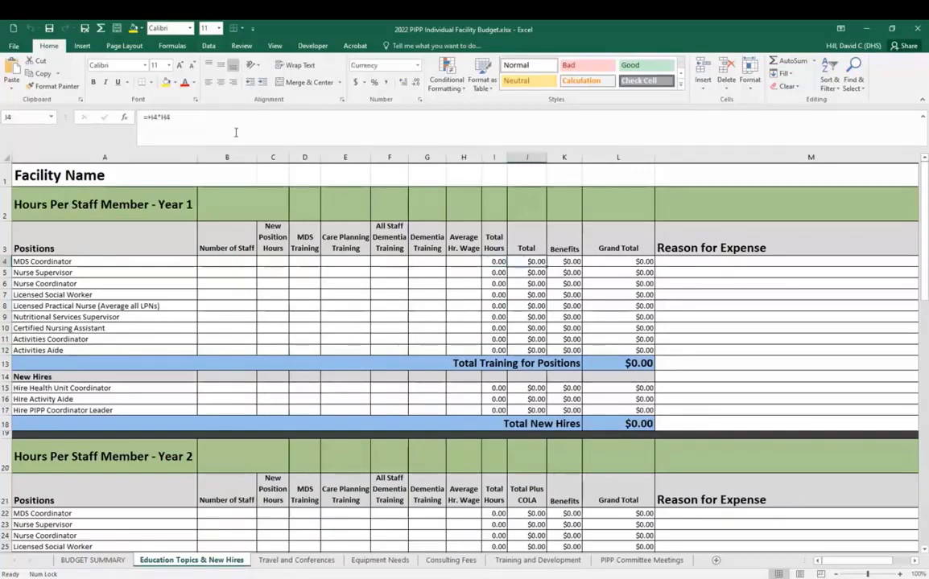
click(569, 261)
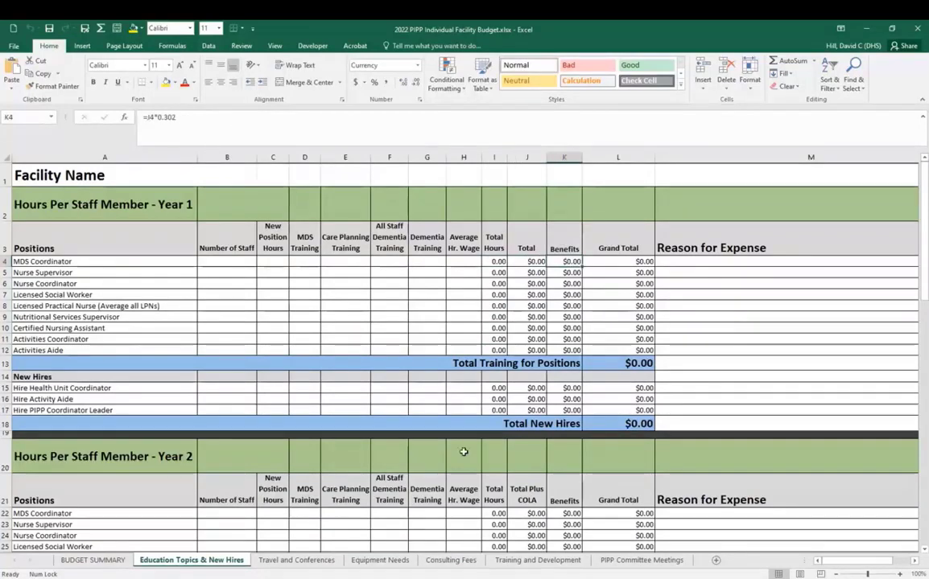
click(527, 513)
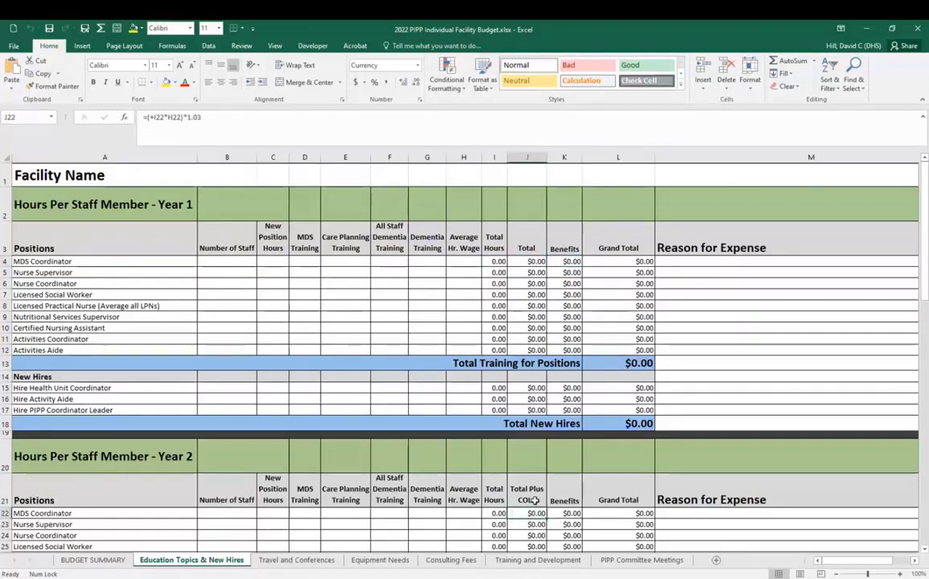
scroll(535, 501, down, 1)
click(563, 421)
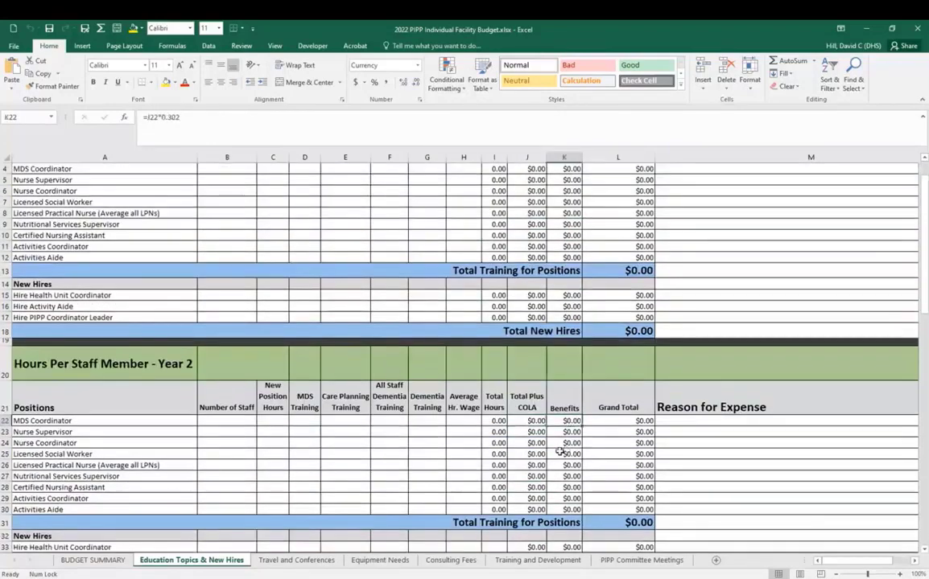
scroll(559, 451, up, 1)
click(534, 317)
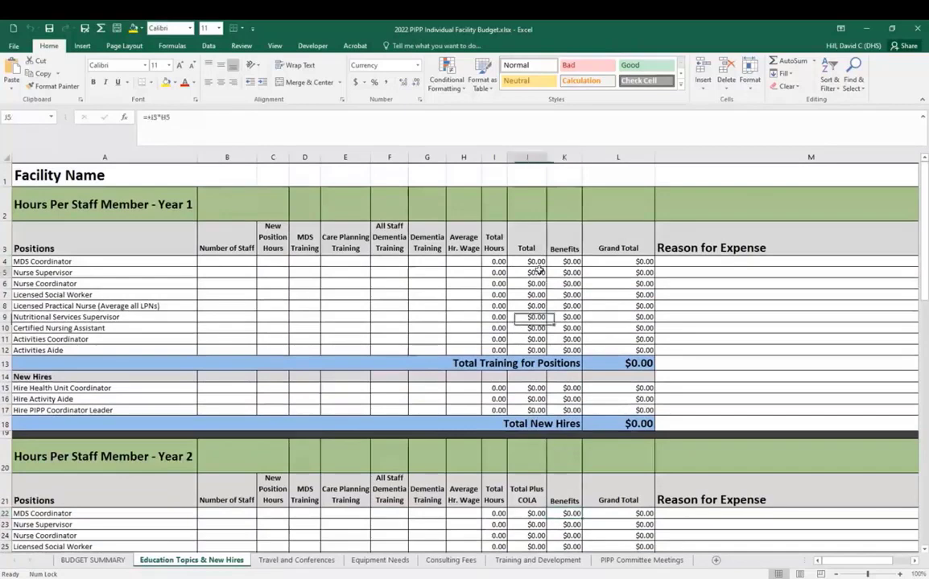
Fill the Year 1 MDS Coordinator row with an average hourly wage of 30, 7 dementia training hours and 5 staff
click(464, 262)
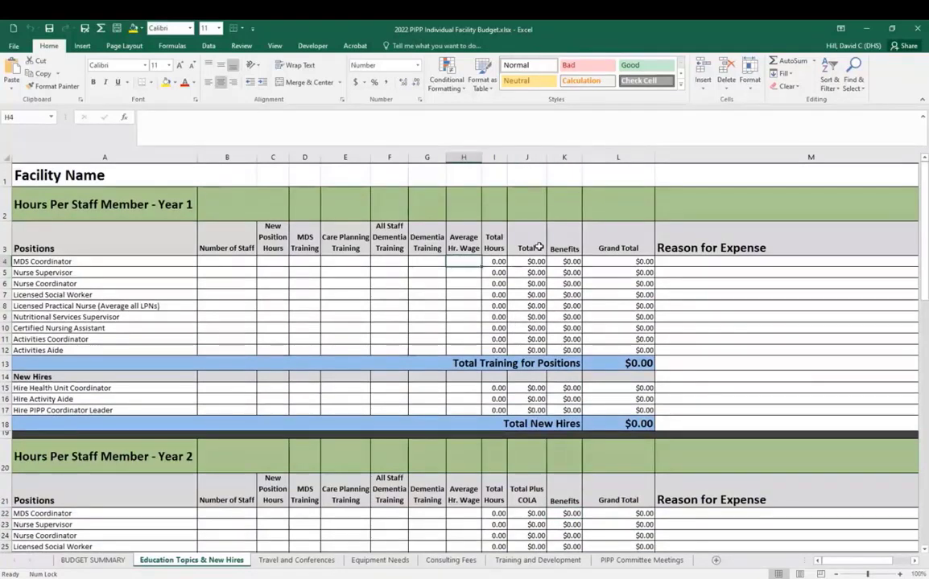
text(30)
click(441, 262)
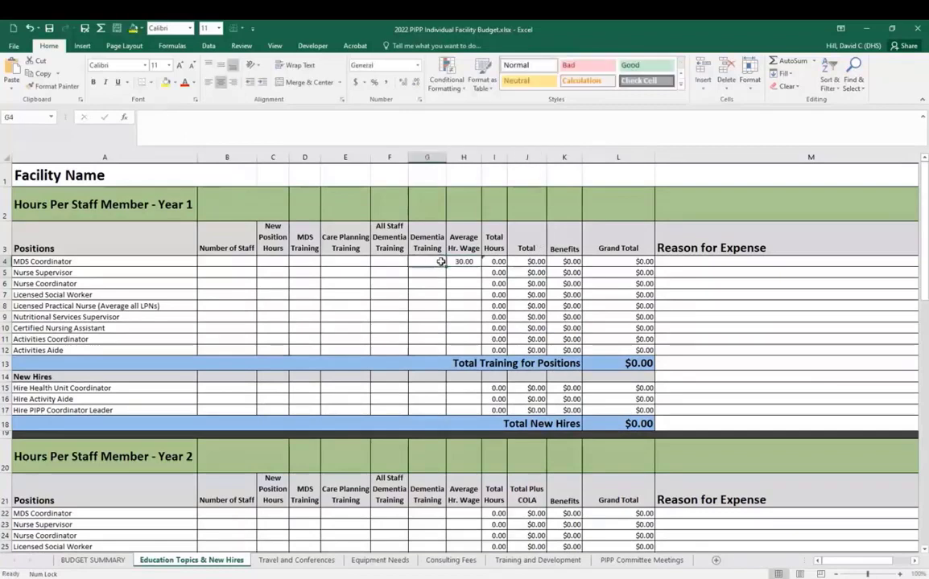
text(7)
key(Return)
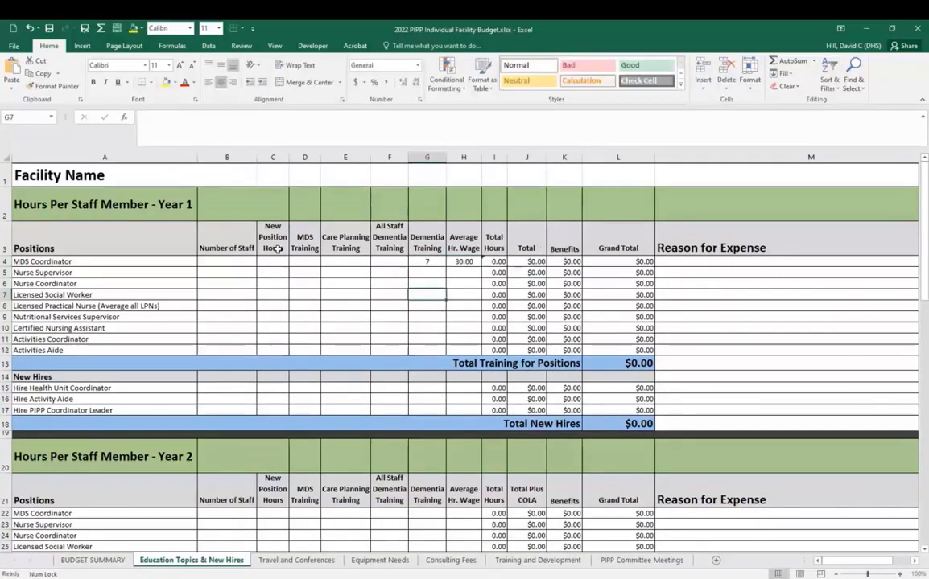
click(240, 259)
text(5)
click(345, 306)
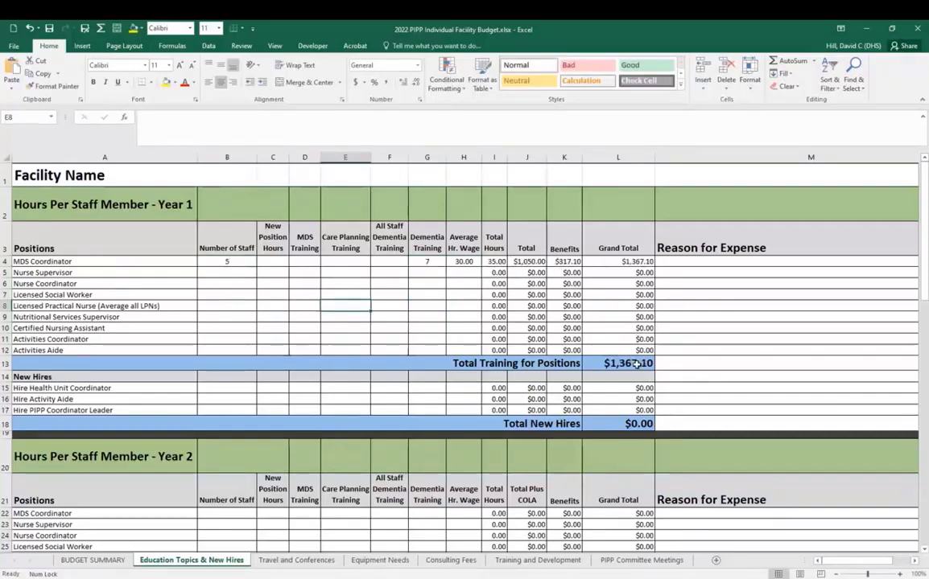
Fill the Year 2 MDS Coordinator row with an average hourly wage of 30, 5 dementia training hours and 5 staff
scroll(635, 364, down, 1)
click(472, 417)
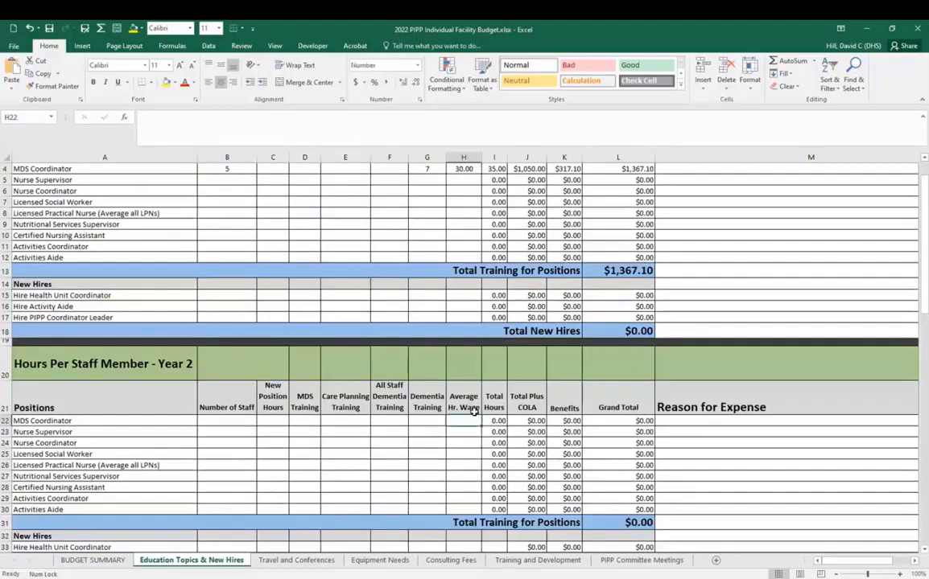
text(30)
click(490, 443)
scroll(458, 446, up, 1)
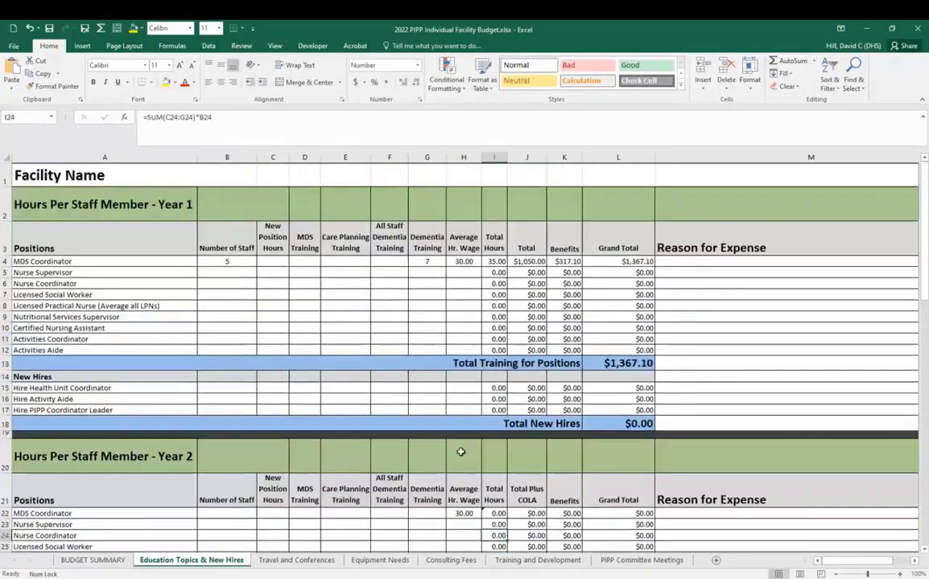
scroll(442, 427, down, 2)
click(438, 387)
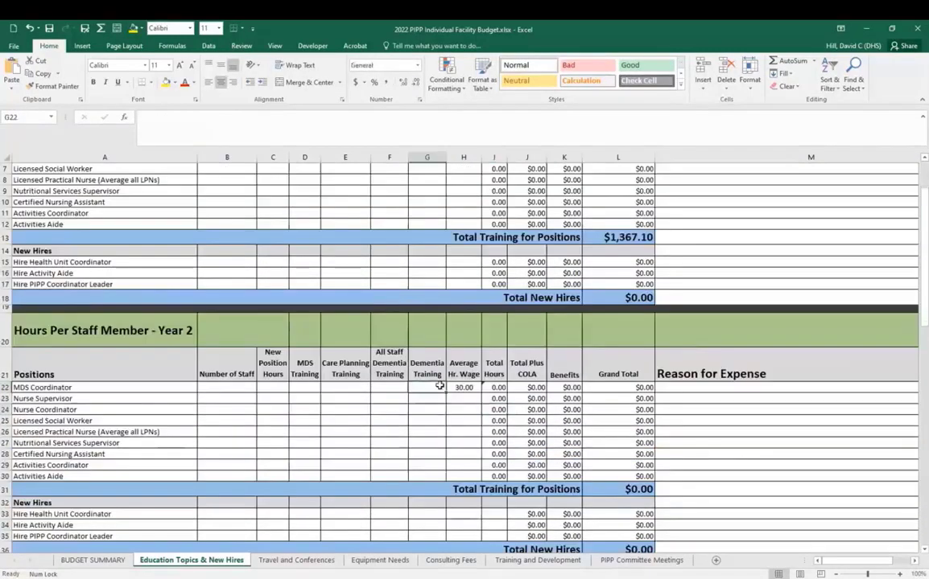
text(5)
click(451, 420)
scroll(447, 421, up, 2)
scroll(273, 475, down, 1)
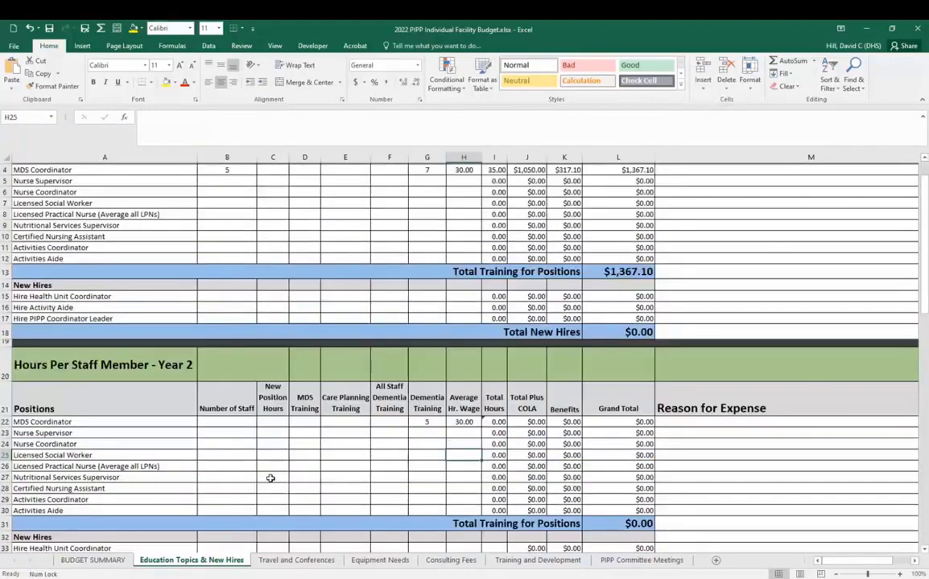
click(237, 420)
text(5)
click(300, 488)
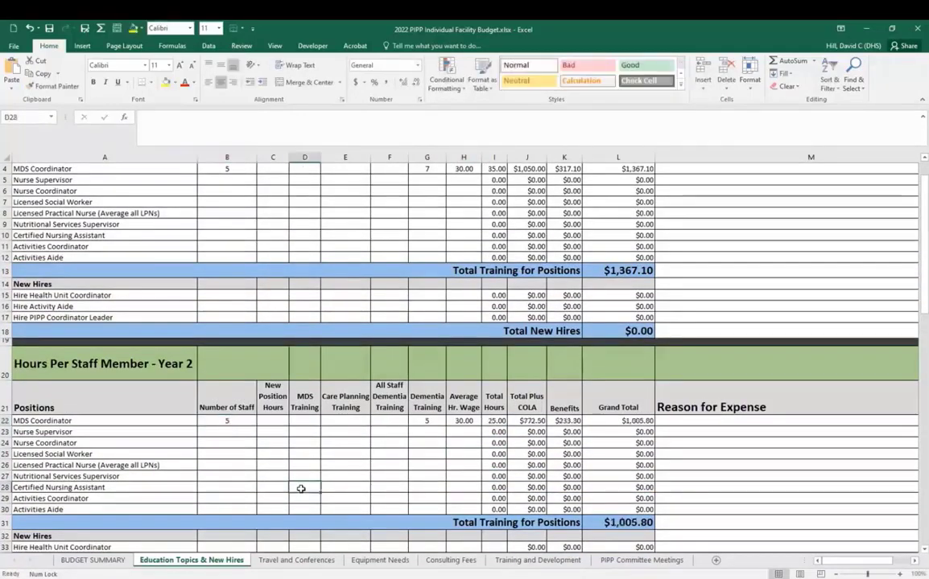
Review the training totals of both years and check how they carry over to the Budget Summary sheet
scroll(400, 445, up, 2)
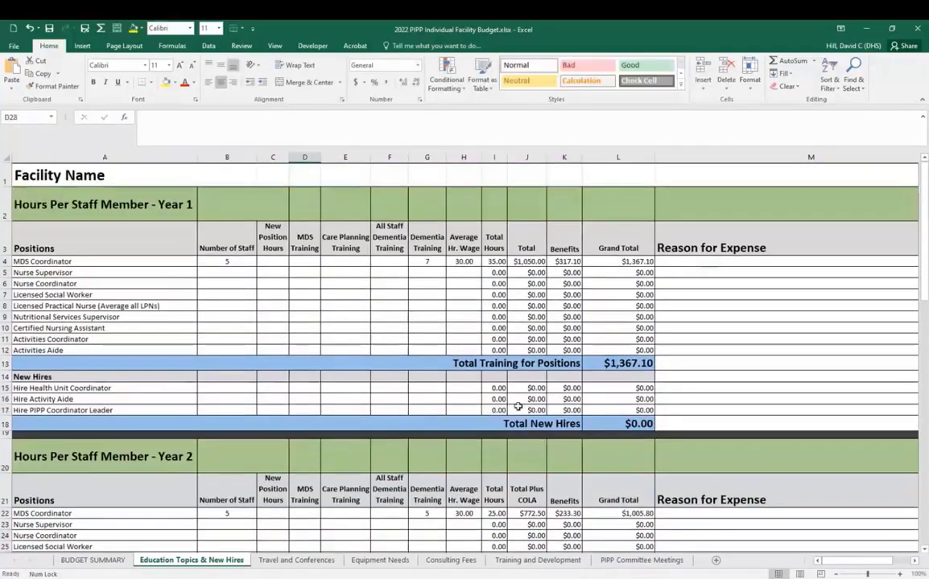
scroll(517, 406, down, 2)
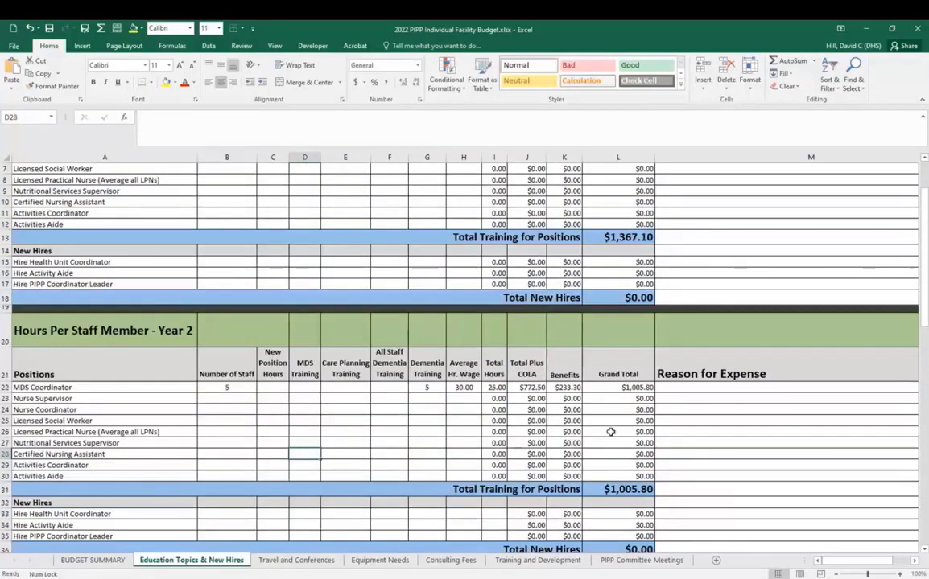
scroll(610, 432, up, 2)
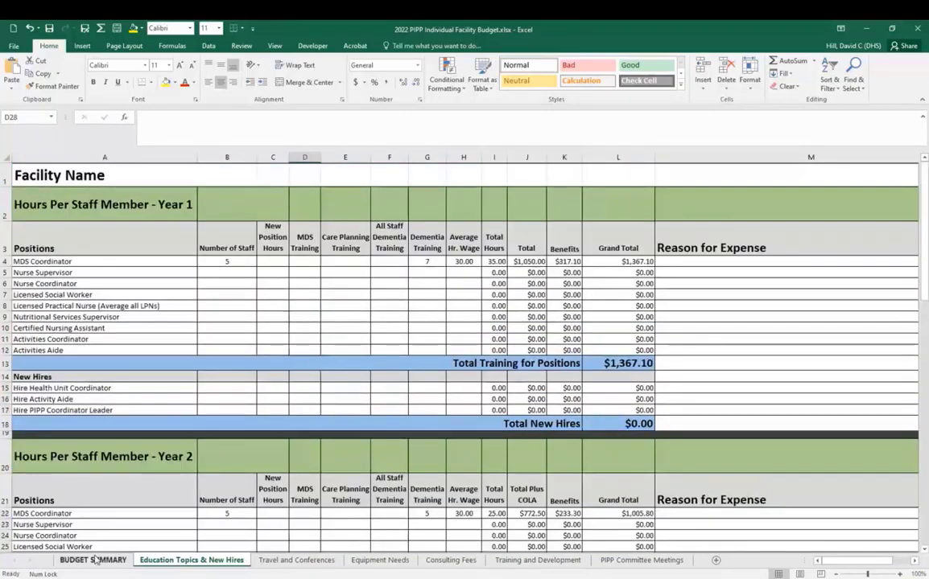
click(94, 560)
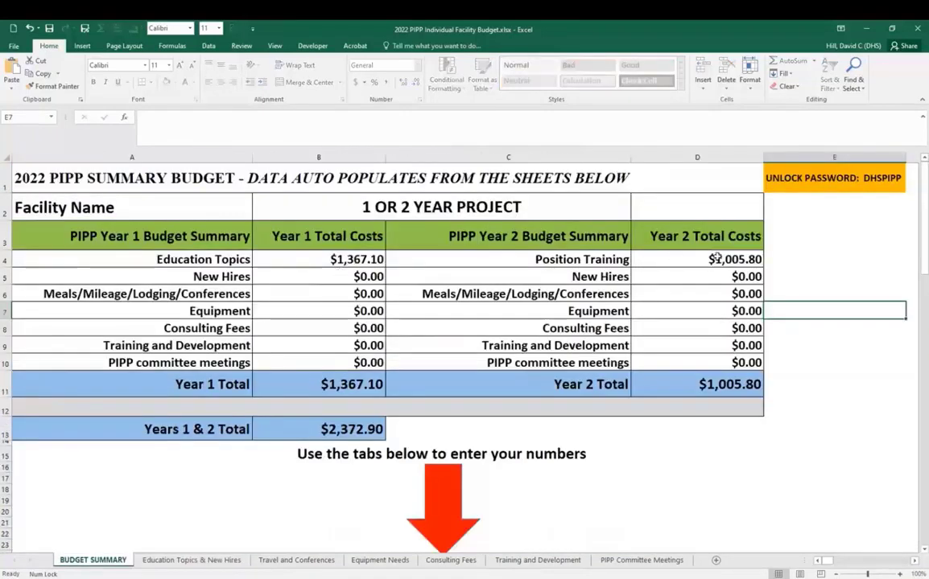
On the Travel and Conferences sheet, enter 500 for flights and 100 for the conference/training fee under Trip 1 in the upper table
click(203, 561)
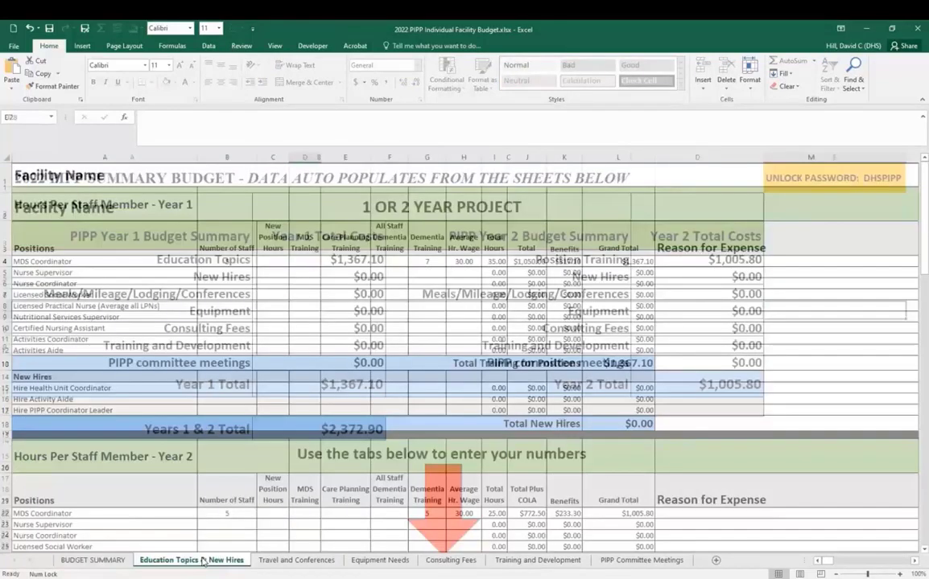
click(295, 557)
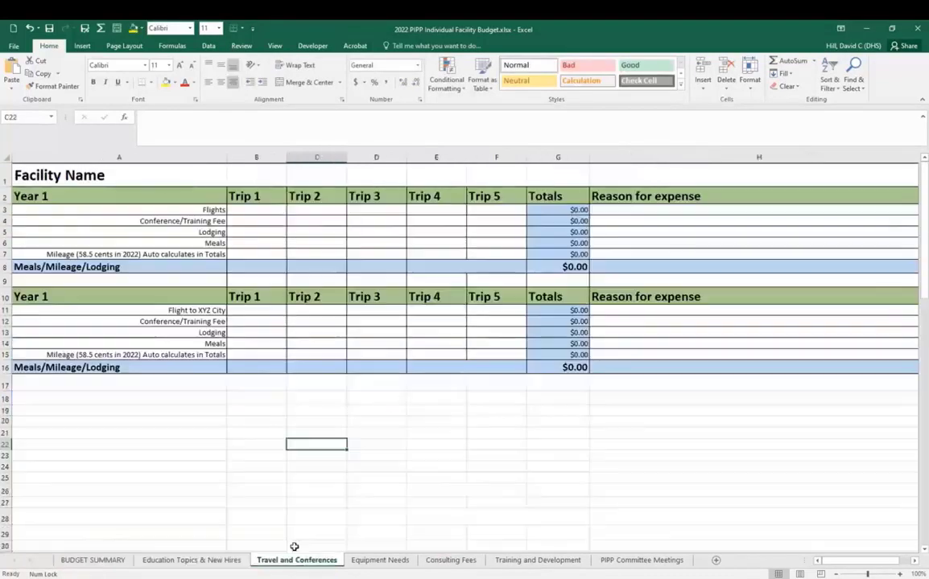
click(262, 211)
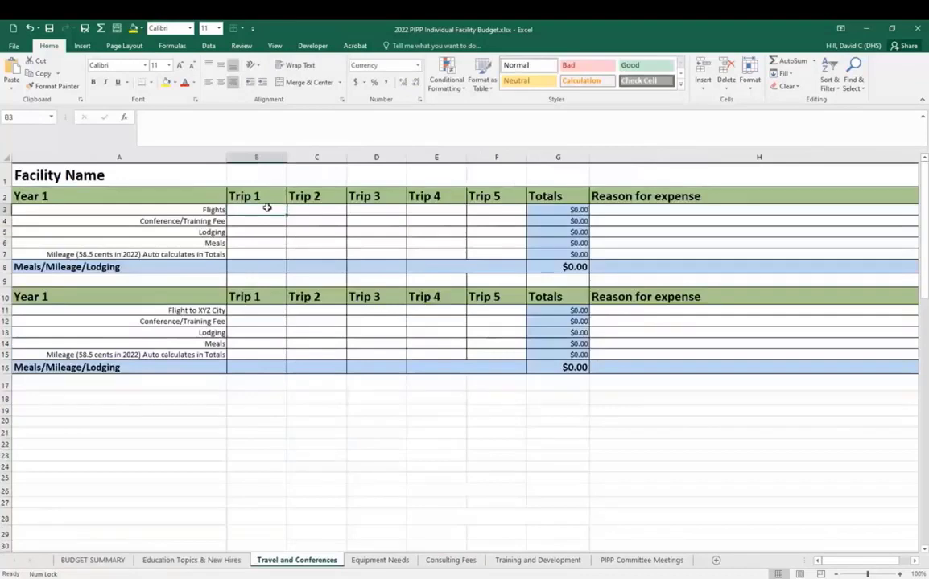
text(500)
key(Return)
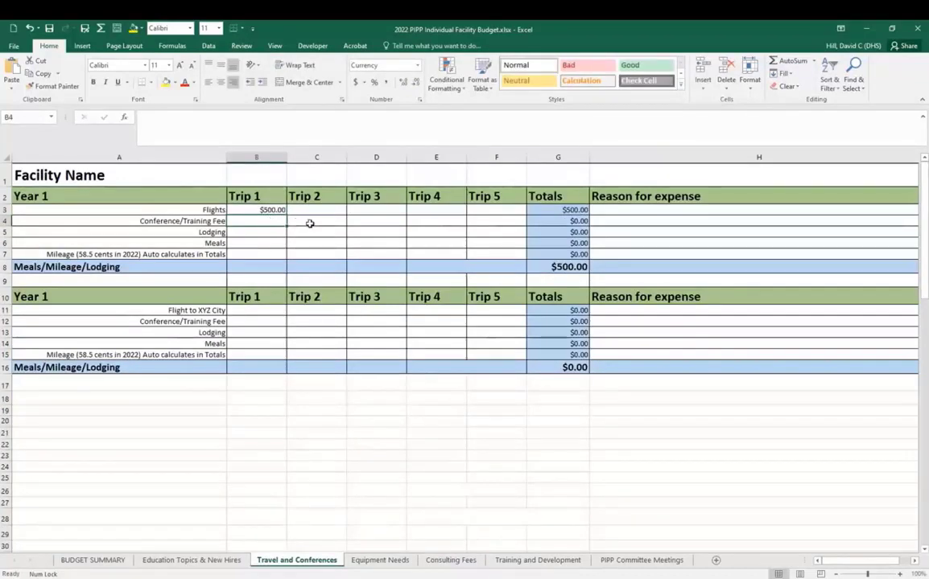
text(100)
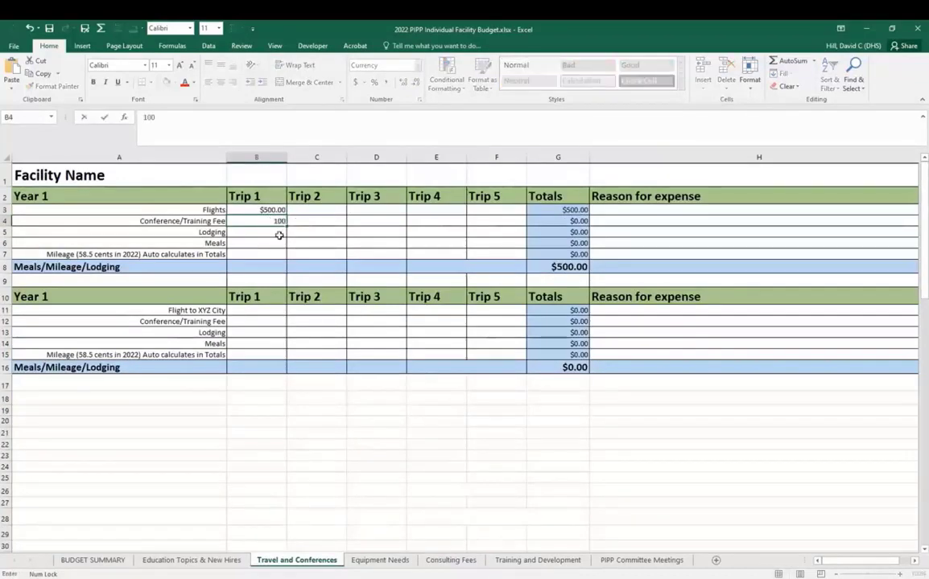
key(Return)
Enter 150 for lodging, 50 for meals and 80 for mileage under Trip 1 in the upper table
text(150)
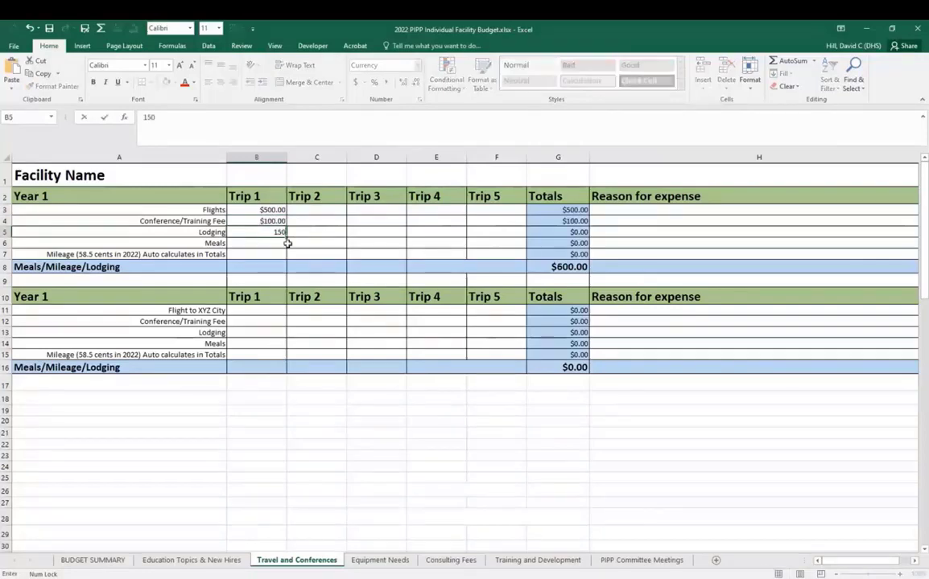
key(Return)
click(276, 244)
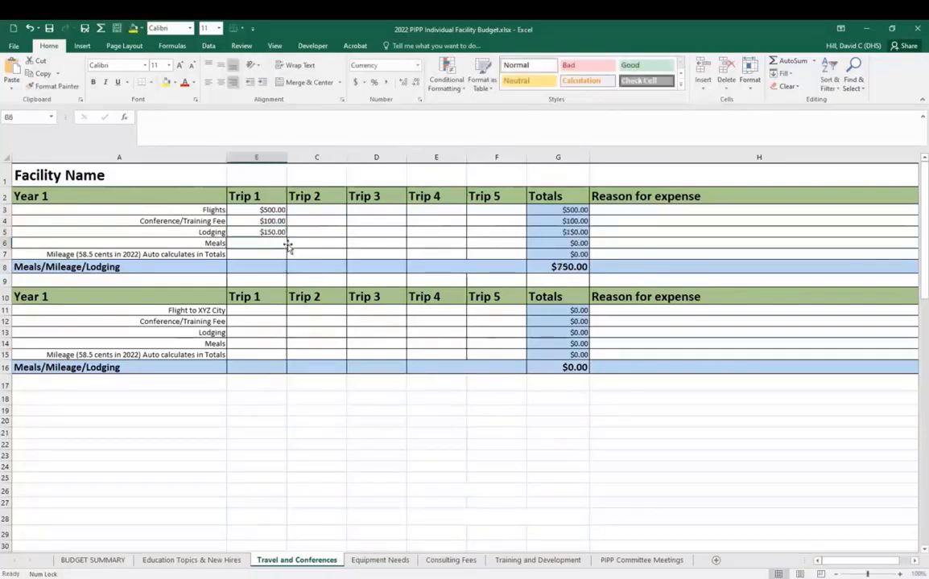
text(50)
key(Return)
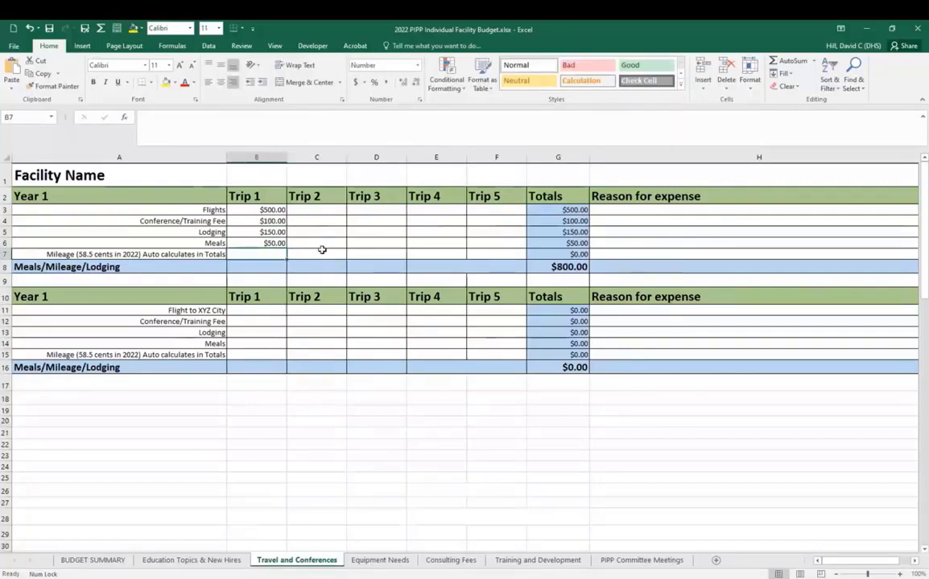
text(80)
click(320, 252)
click(382, 252)
click(592, 254)
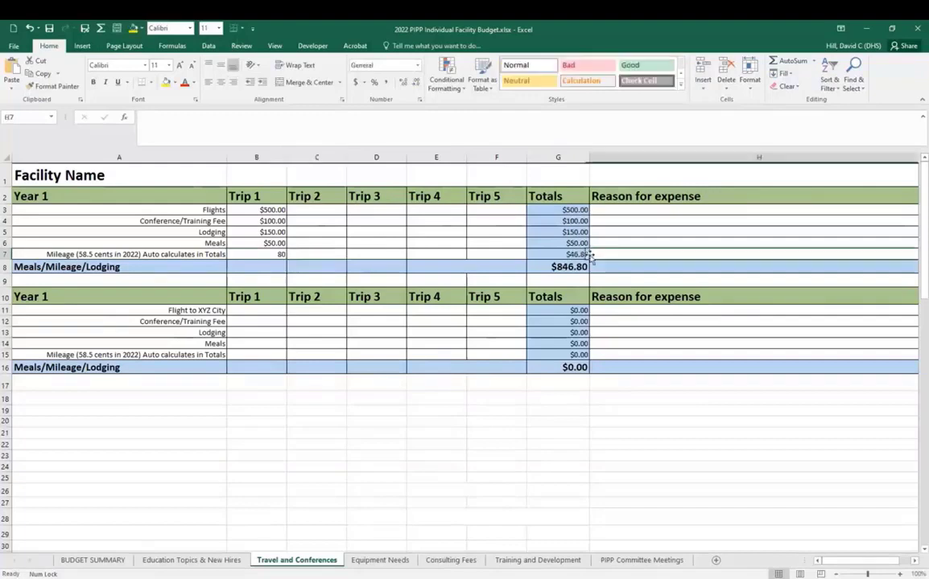
Inspect the formulas behind the mileage total and the Meals/Mileage/Lodging total in the upper table
click(543, 253)
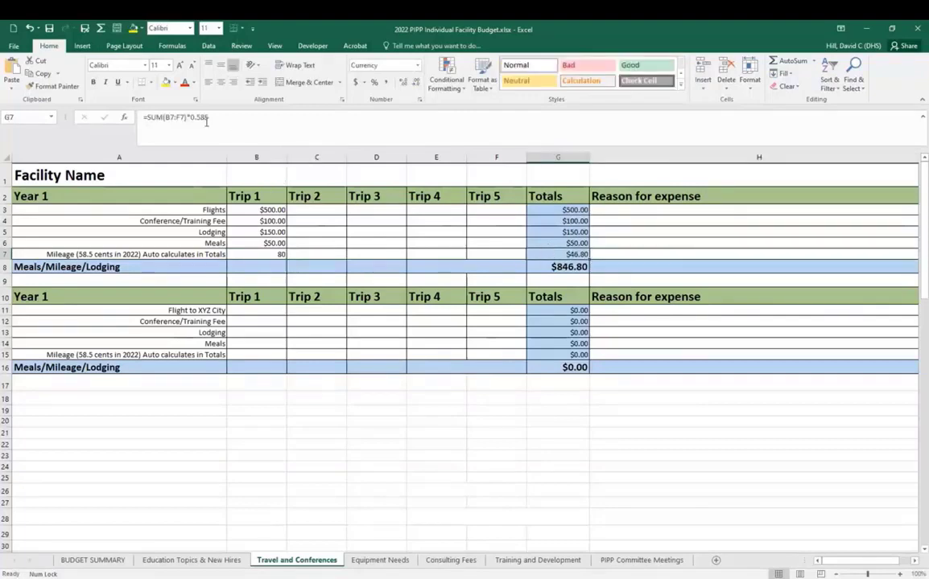
click(635, 243)
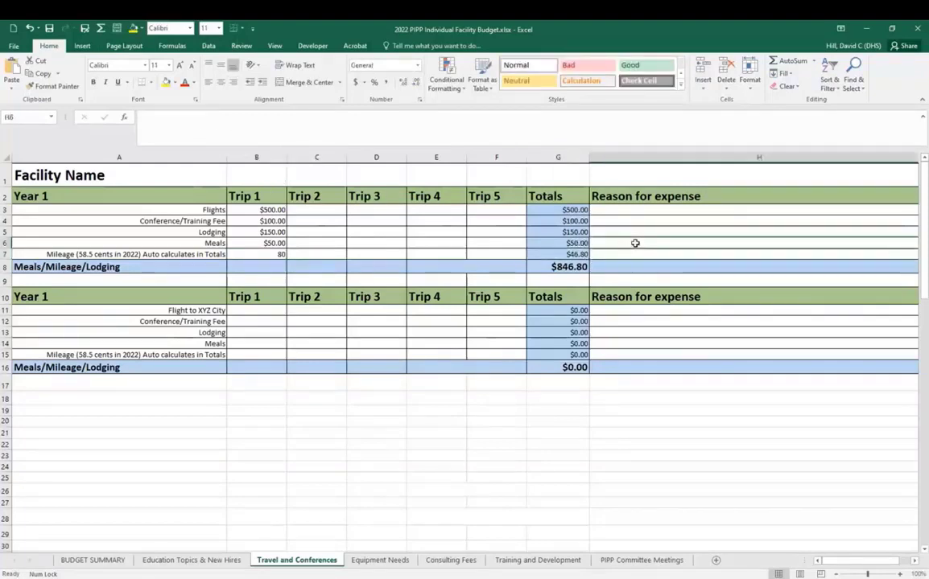
click(580, 268)
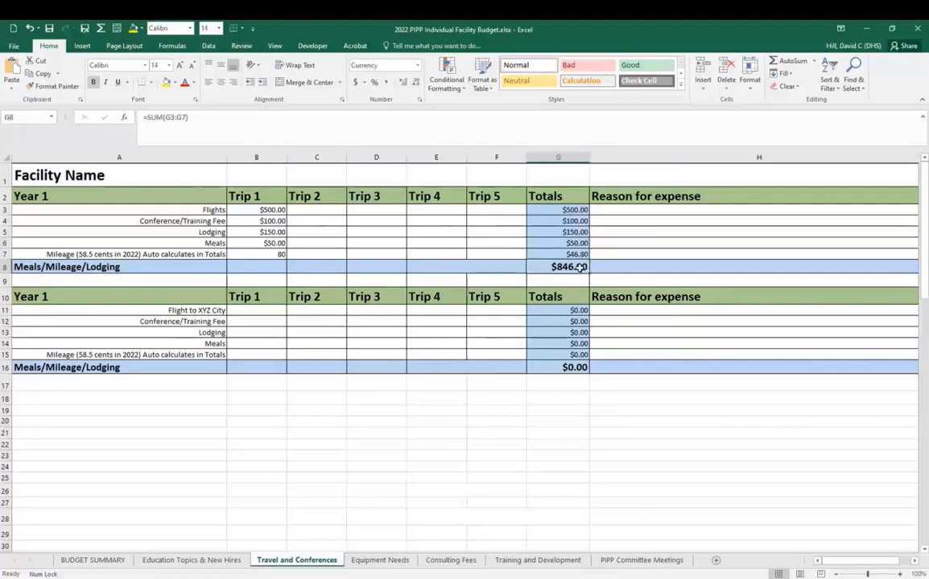
Copy the upper table's Trip 1 entries into the lower table's Trip 1 column, starting at B11, and return to the Budget Summary sheet
drag(278, 209, 278, 266)
drag(276, 210, 281, 251)
key(ctrl+c)
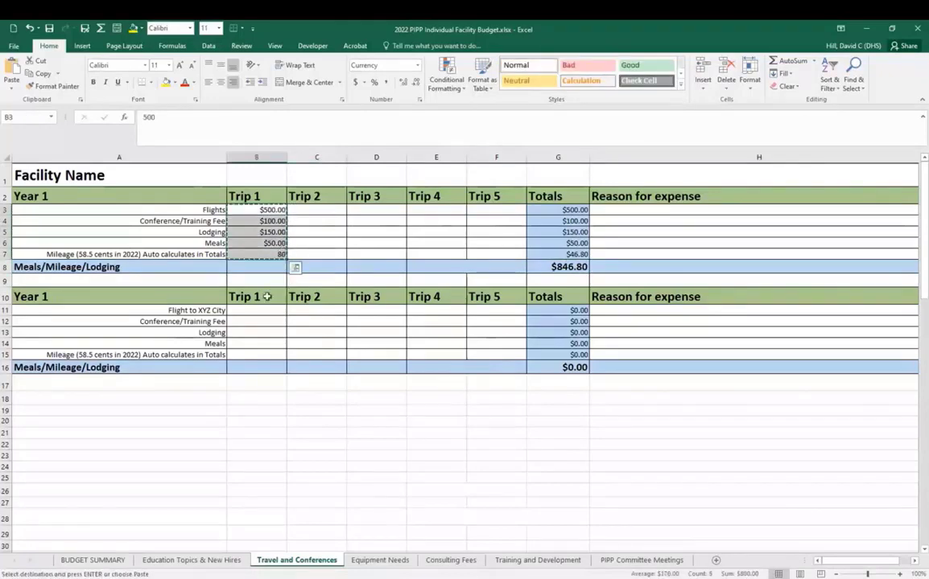
click(262, 310)
key(ctrl+v)
click(419, 245)
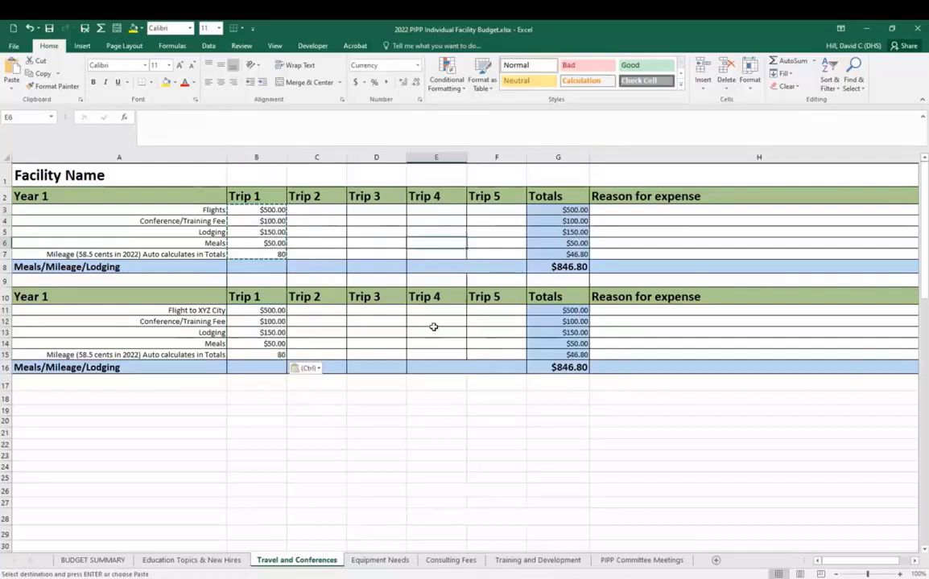
click(512, 344)
click(109, 562)
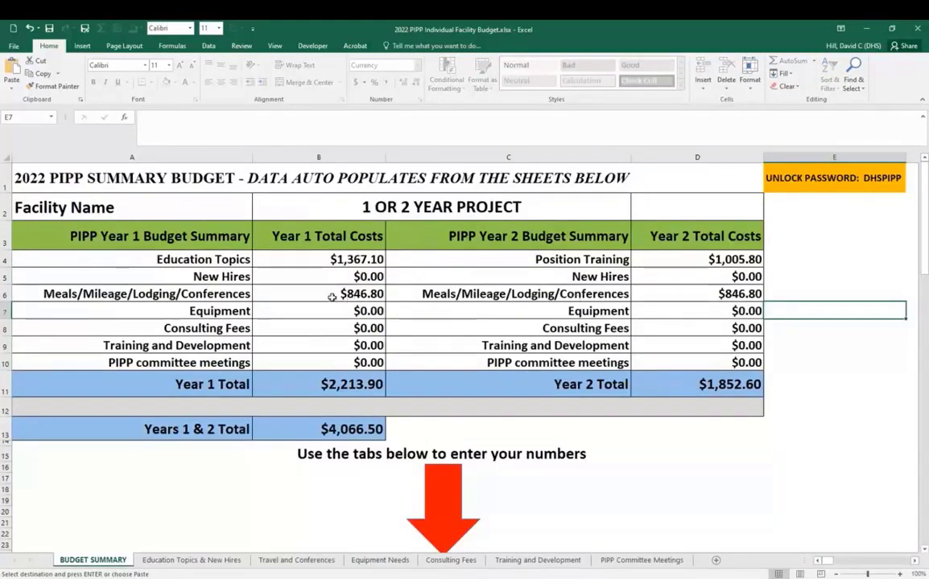
On the Education Topics & New Hires sheet, enter 1 as the number of staff for Hire Health Unit Coordinator in Year 1
click(380, 560)
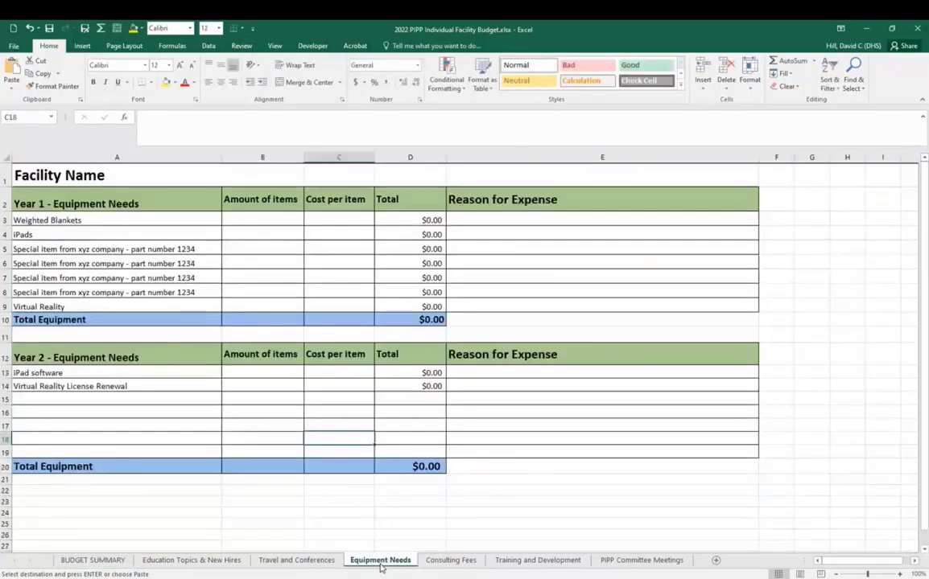
click(234, 562)
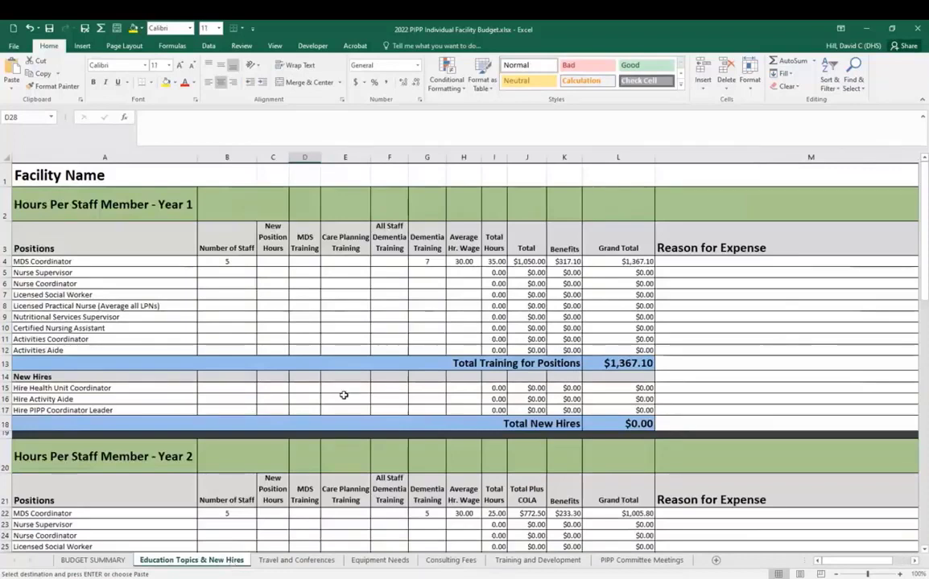
click(241, 388)
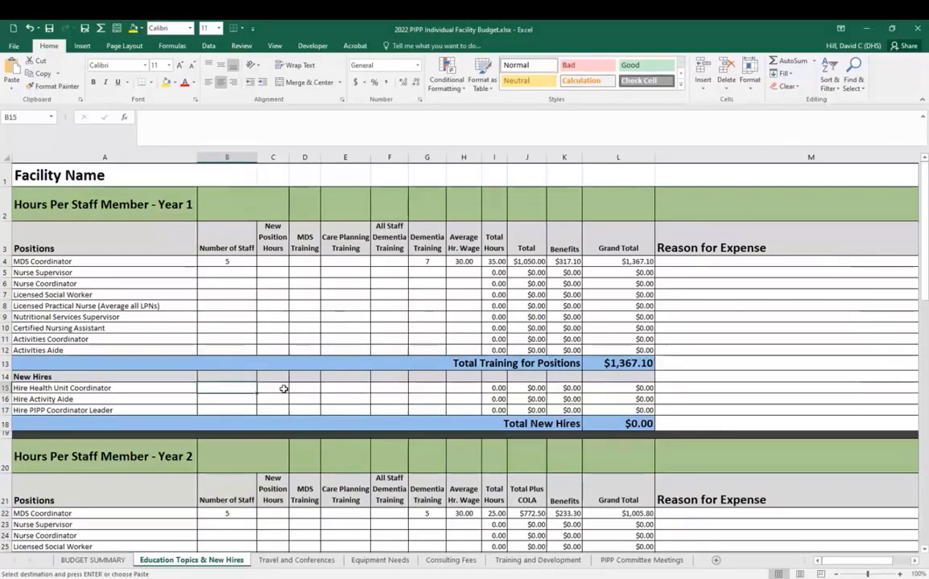
text(1)
click(465, 388)
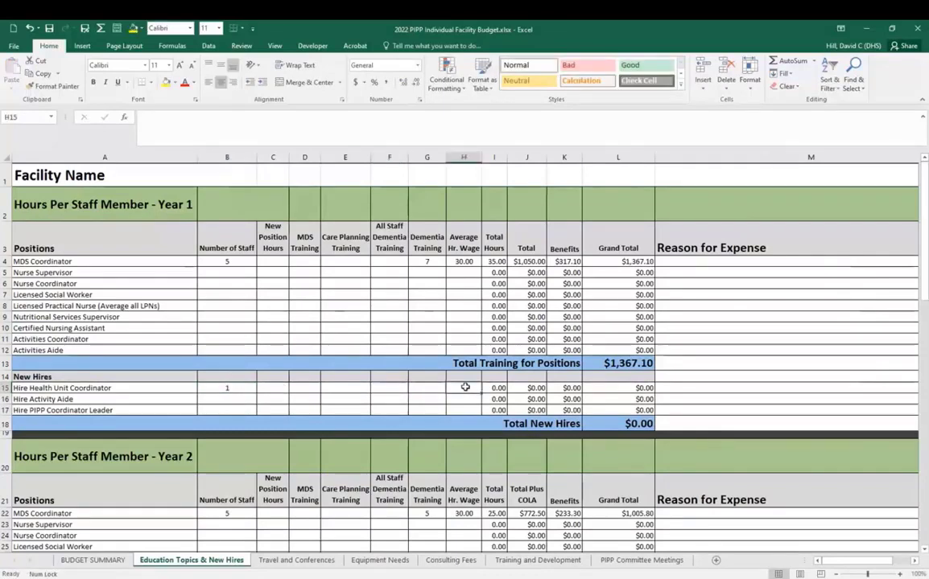
text(90)
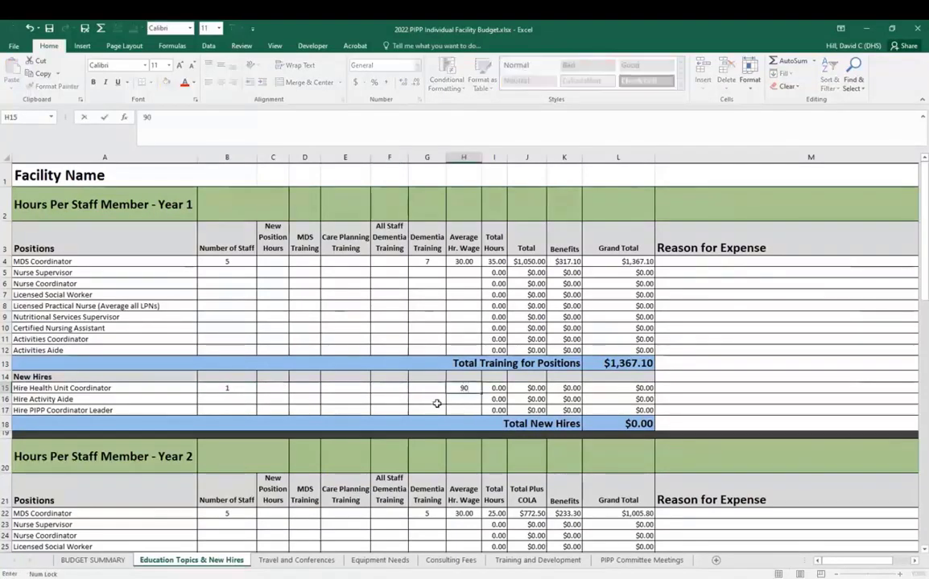
double_click(463, 388)
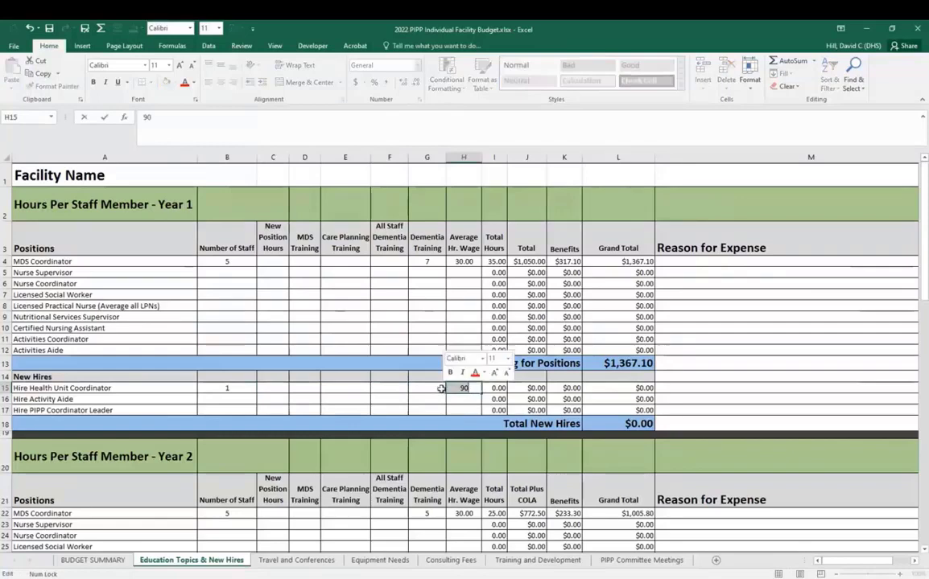
text(60)
key(Return)
Set Hire Health Unit Coordinator's average hourly wage to 30 and dementia training to 5 in Year 1, and return to the Budget Summary sheet
click(477, 388)
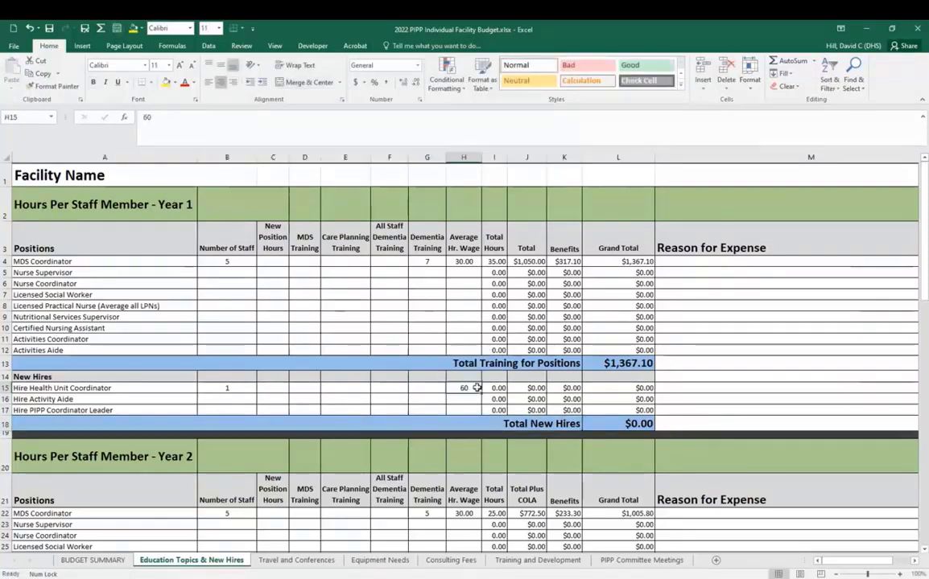
text(30)
click(445, 390)
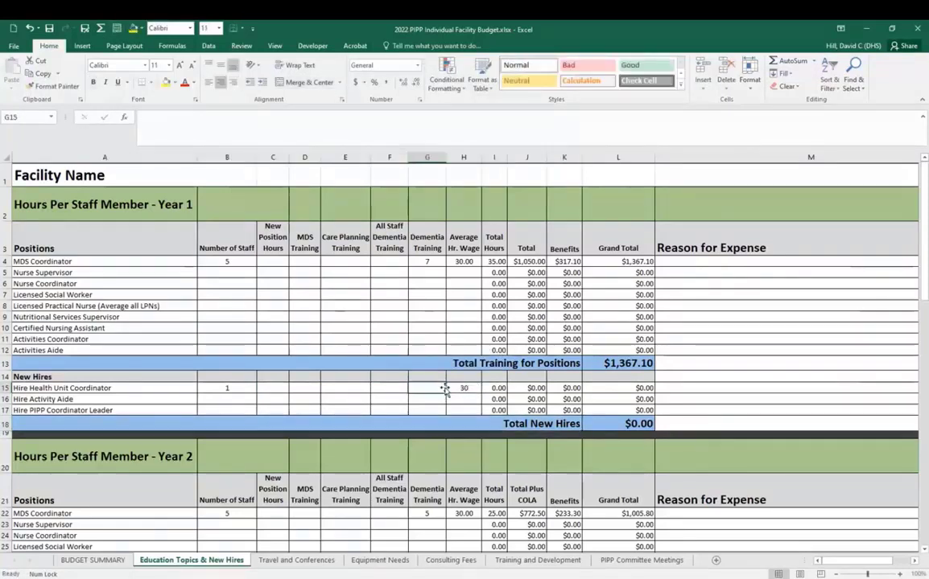
text(5)
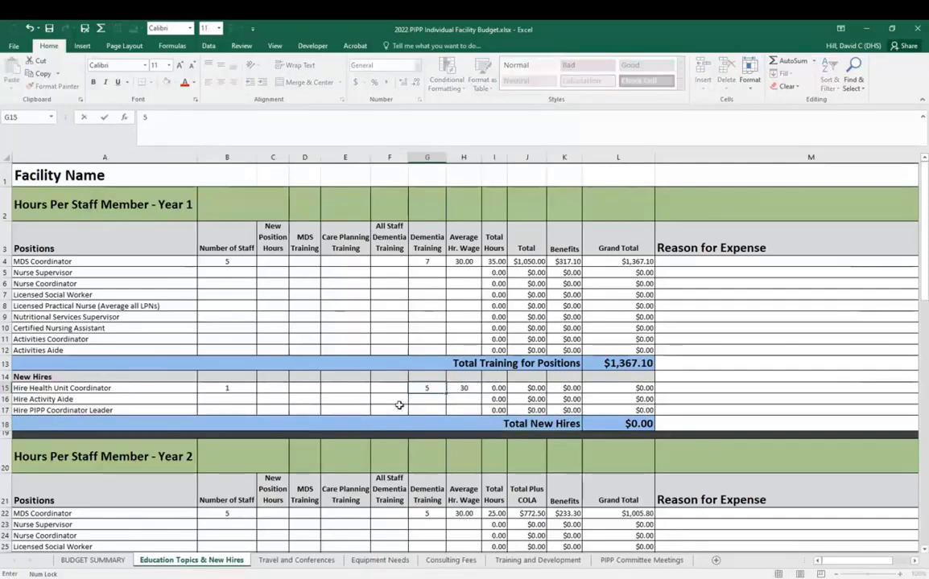
click(402, 410)
click(92, 560)
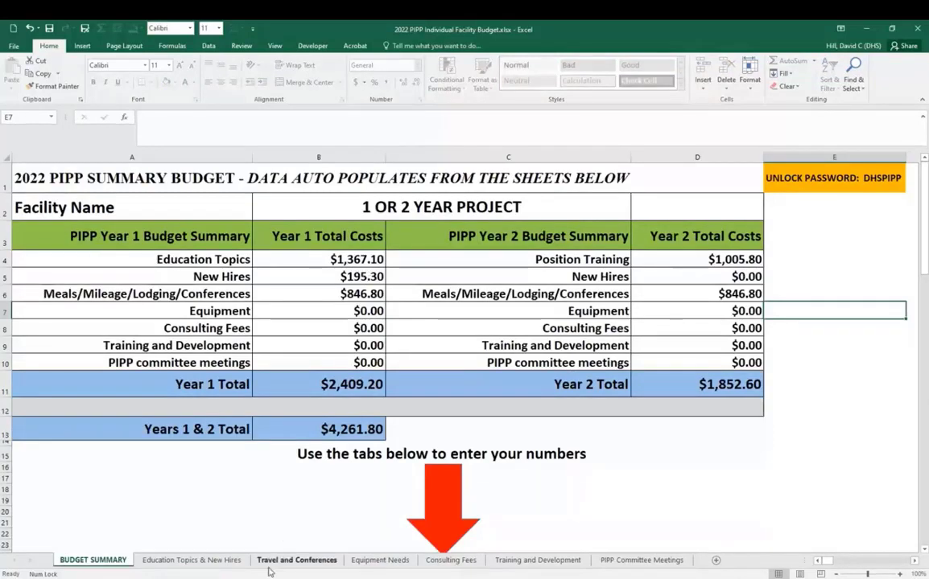
On the Equipment Needs sheet, enter 30 weighted blankets at a cost of 100 per item under Year 1
click(311, 565)
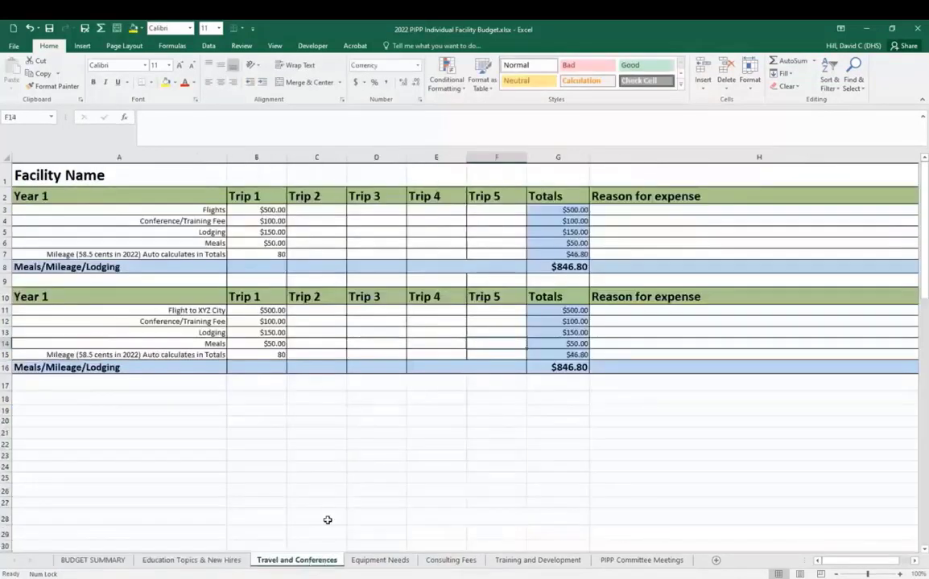
click(381, 561)
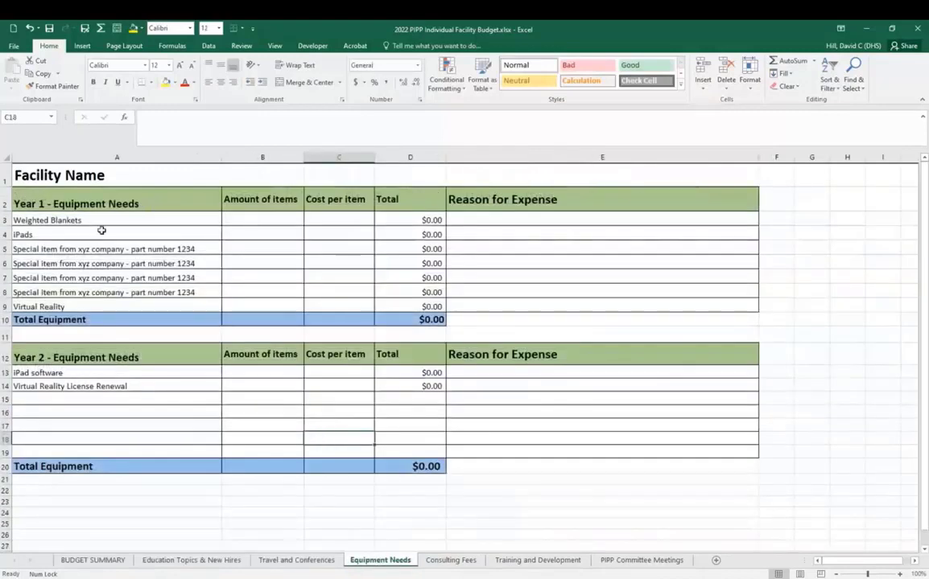
click(146, 220)
click(257, 220)
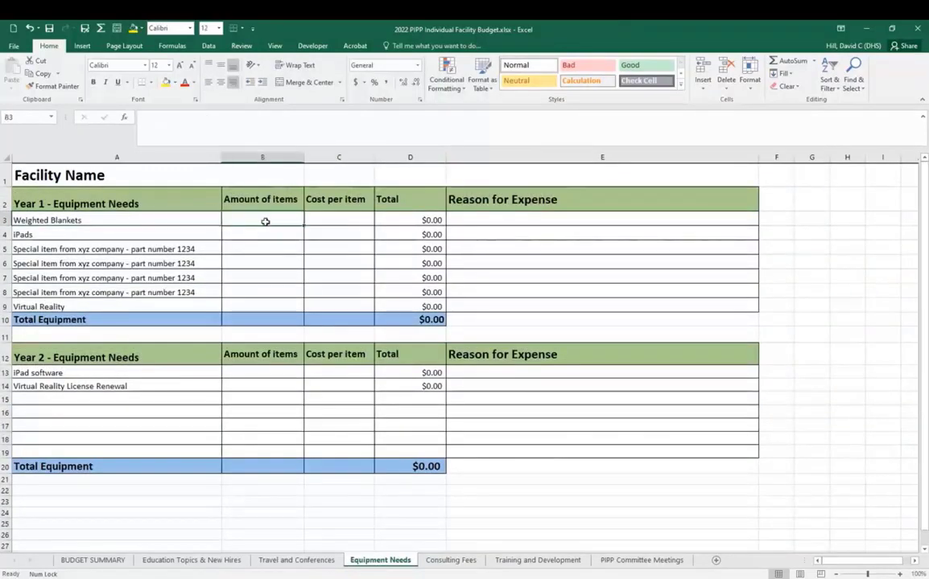
text(30)
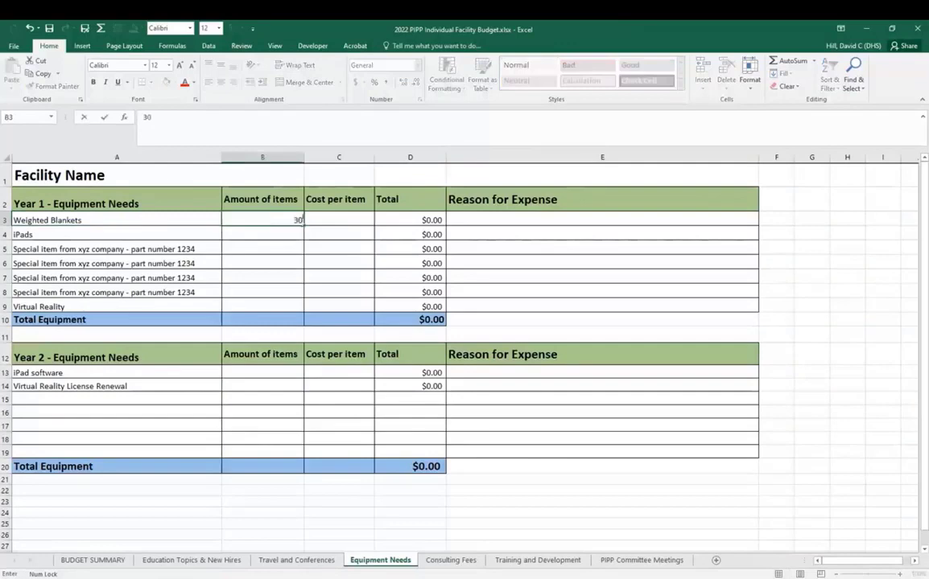
click(325, 219)
text(100)
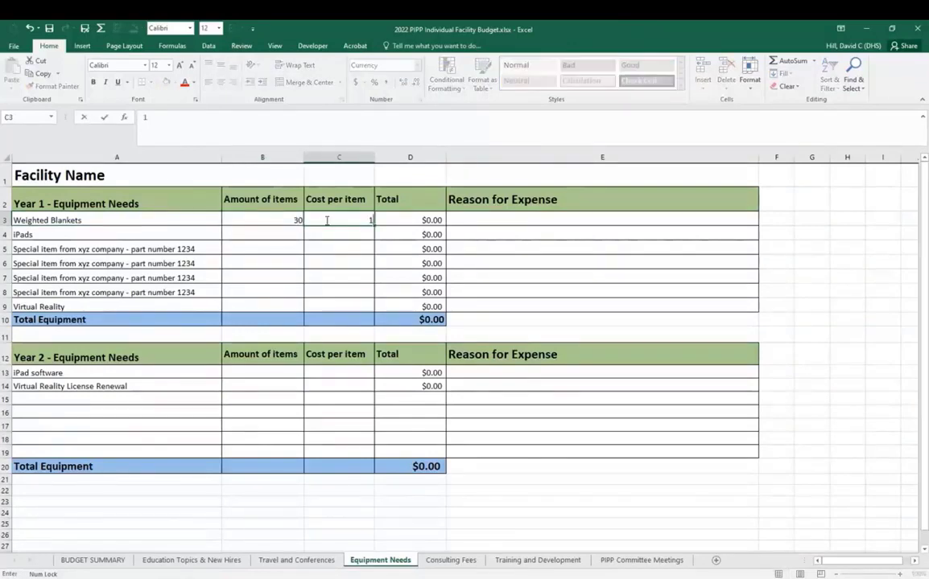
click(331, 244)
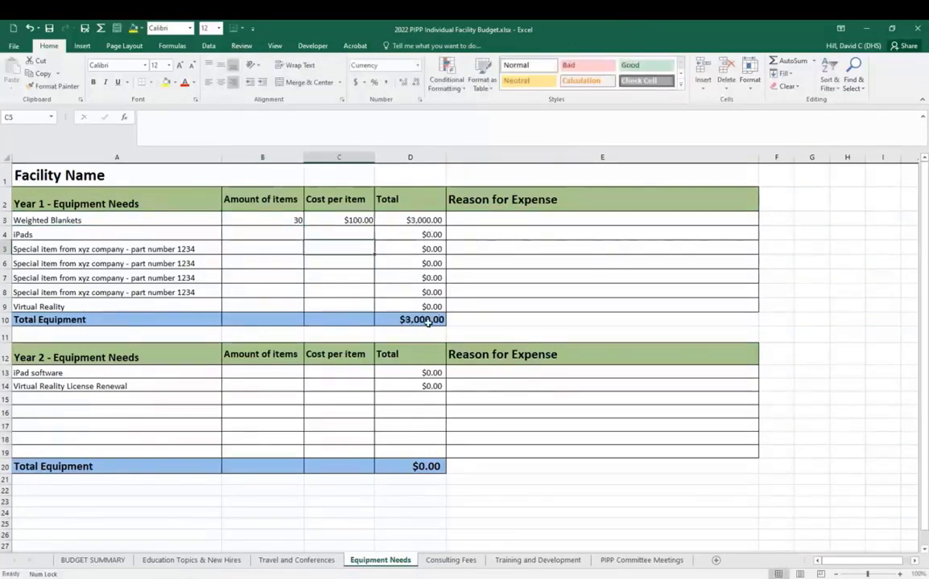
Enter 10 items at 500 each for iPad software under Year 2 equipment, and return to the Budget Summary sheet
click(245, 374)
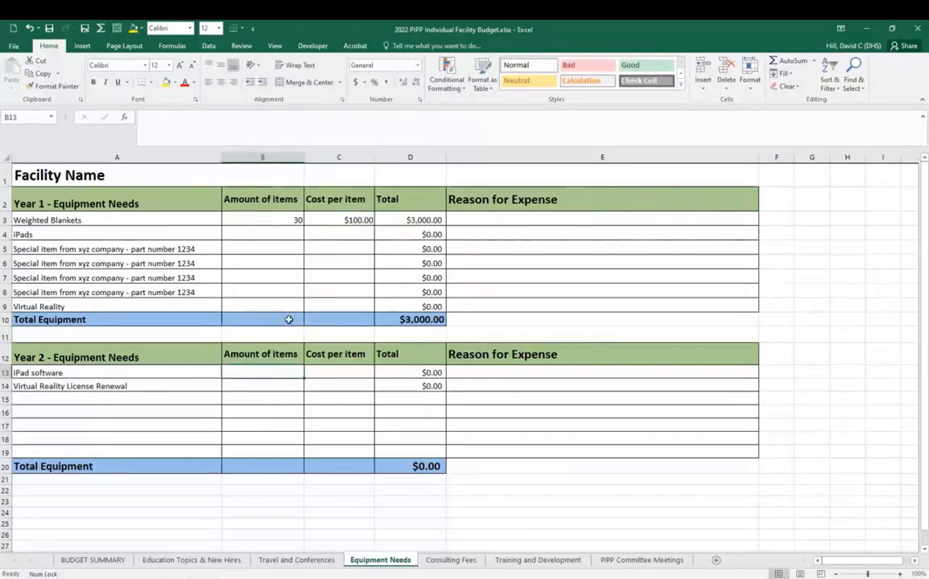
text(500)
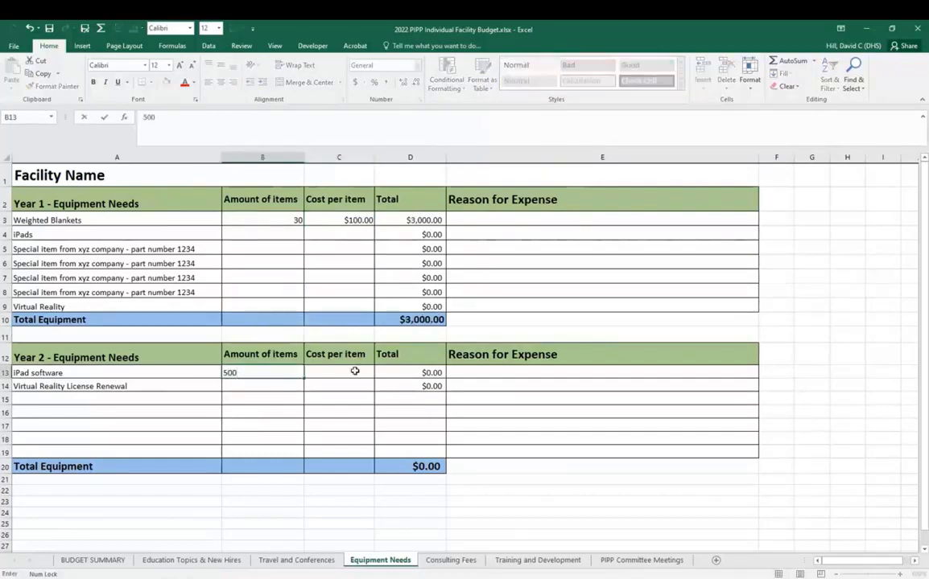
key(ctrl+Return)
text(10)
click(326, 369)
text(500)
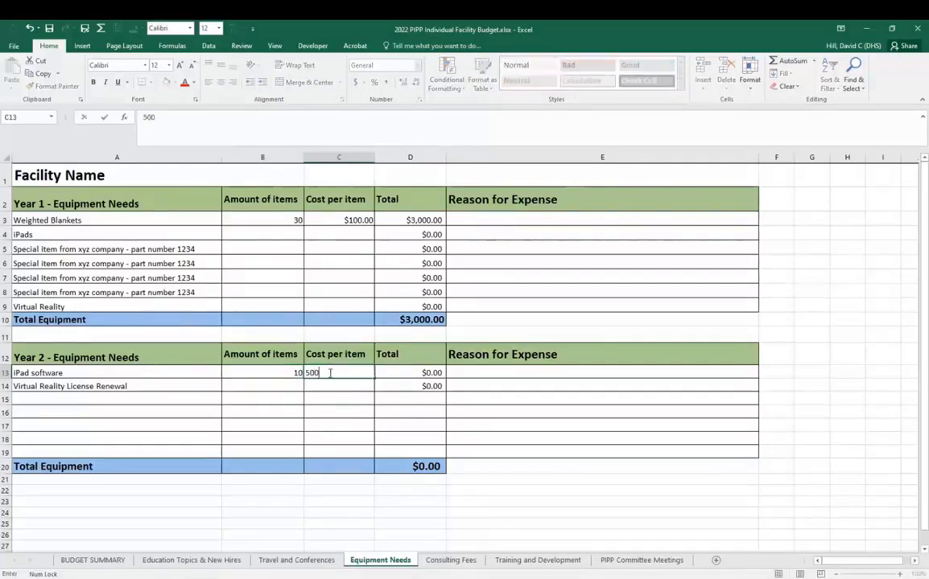
click(330, 399)
click(107, 560)
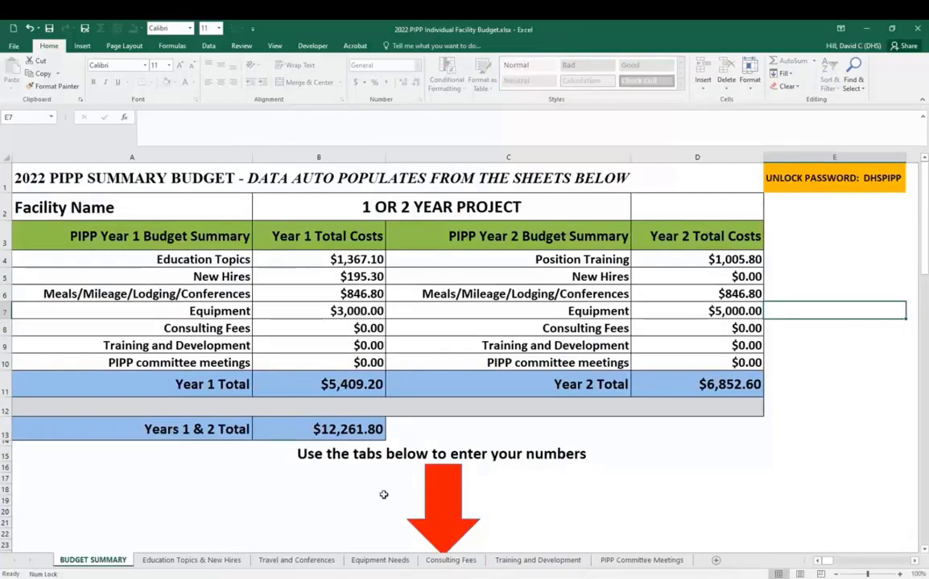
On the Consulting Fees sheet, enter 10,000 for Consulting Group 1 in both Year 1 and Year 2, and return to the Budget Summary sheet
click(451, 560)
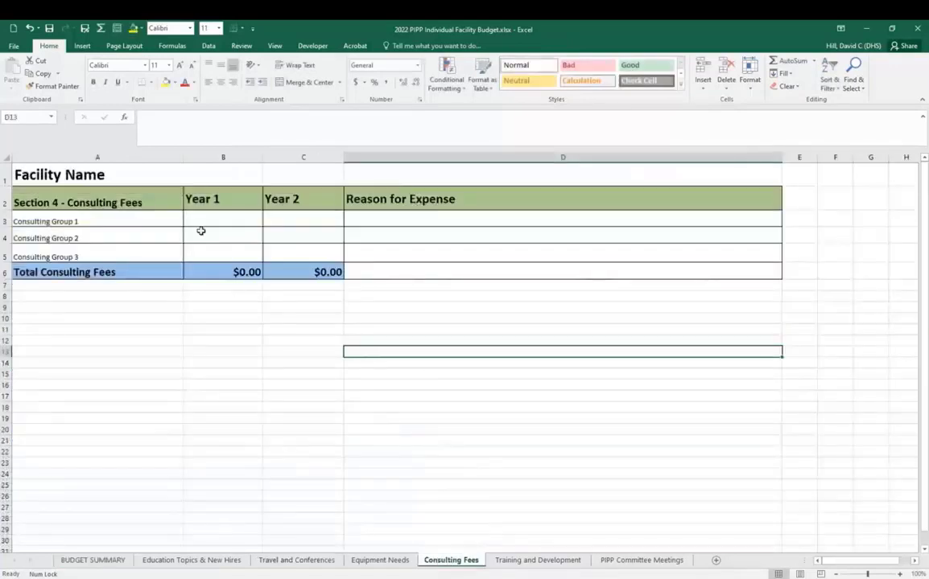
click(242, 219)
text(10,00)
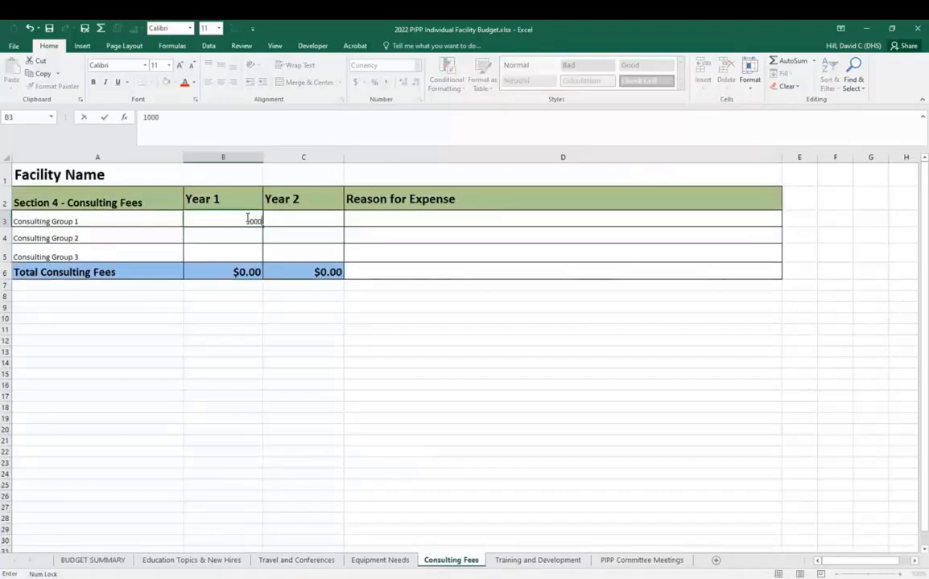
text(0)
click(308, 222)
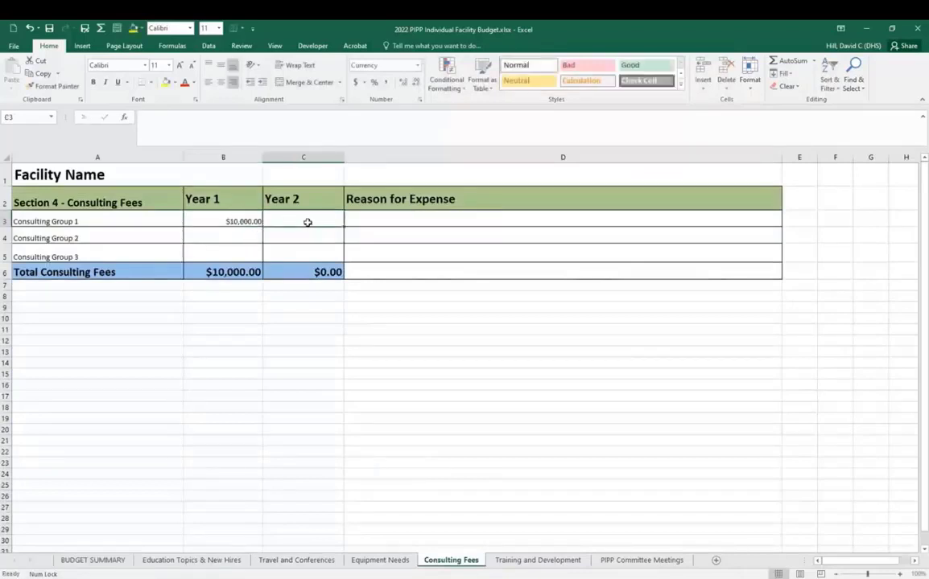
text(10,000)
click(318, 329)
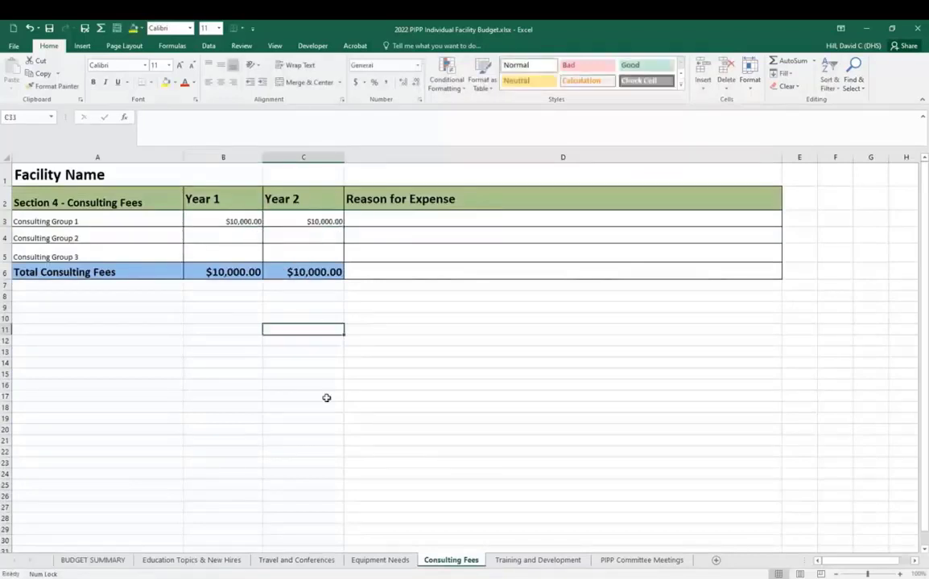
click(93, 560)
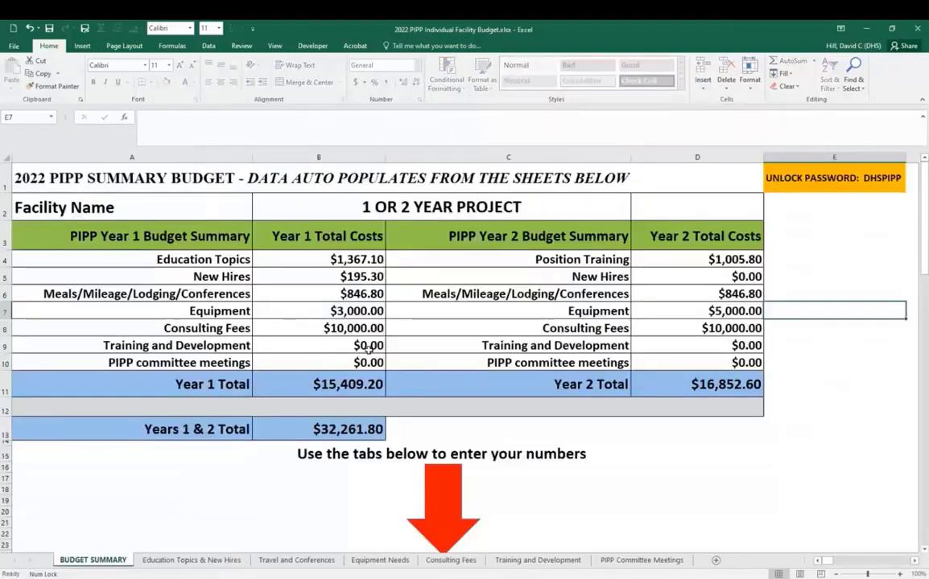
Inspect the formulas behind the Nurse Aide Year 1 and Year 2 costs on the Training and Development sheet
click(538, 560)
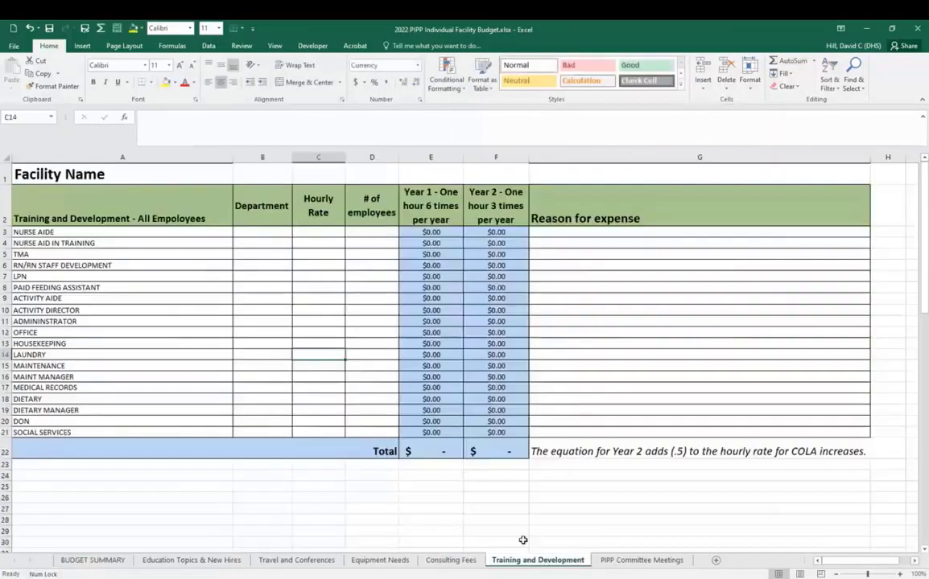
click(445, 232)
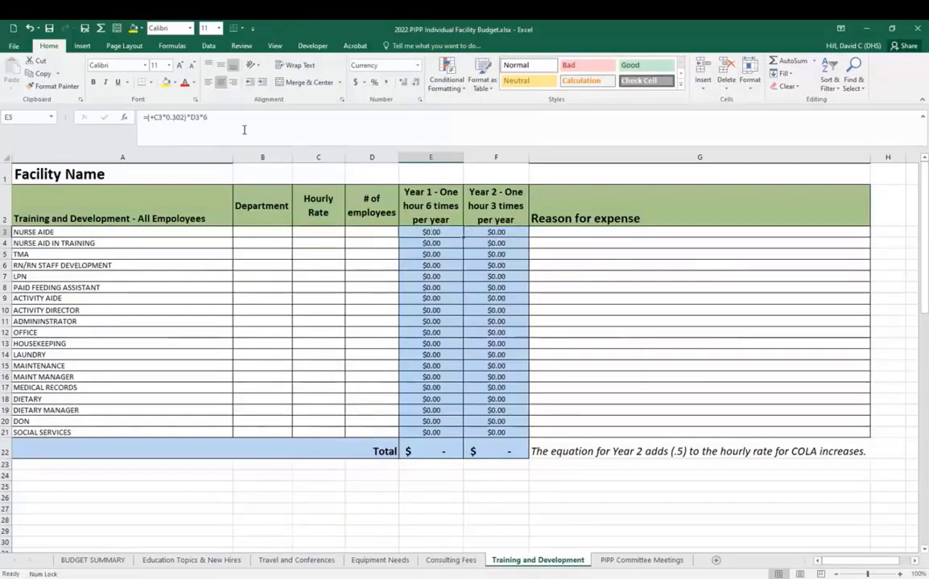
click(497, 233)
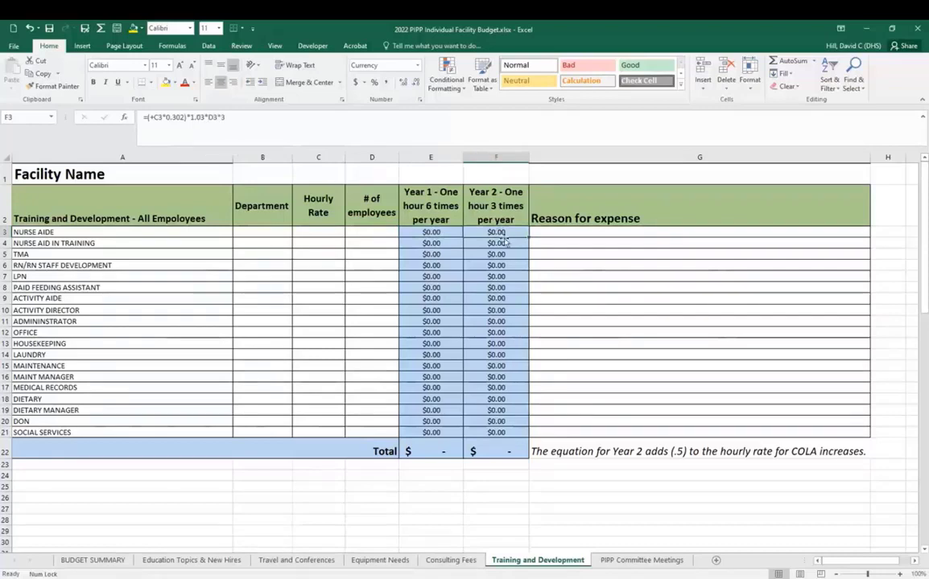
Enter 15 employees and an hourly rate of 30 for Nurse Aide
click(386, 232)
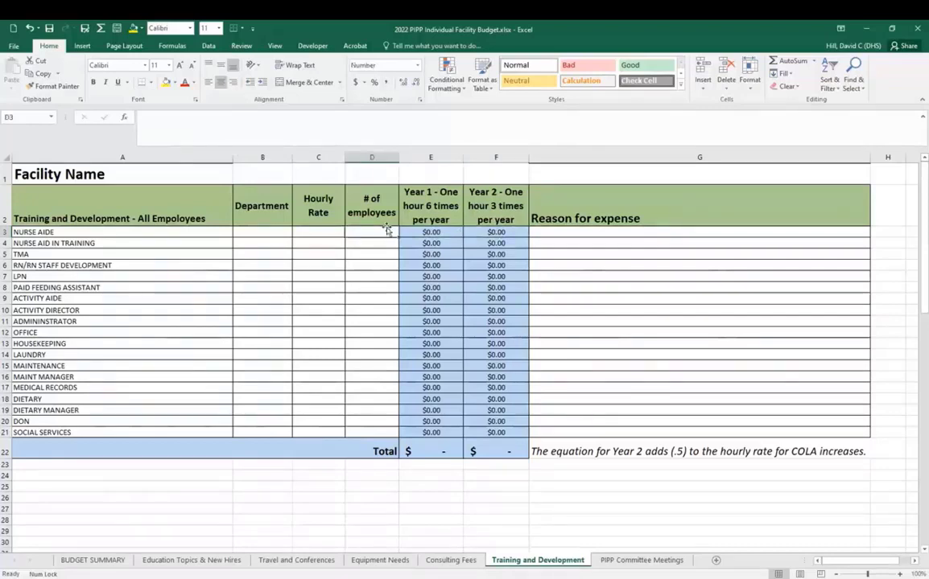
text(15)
click(333, 229)
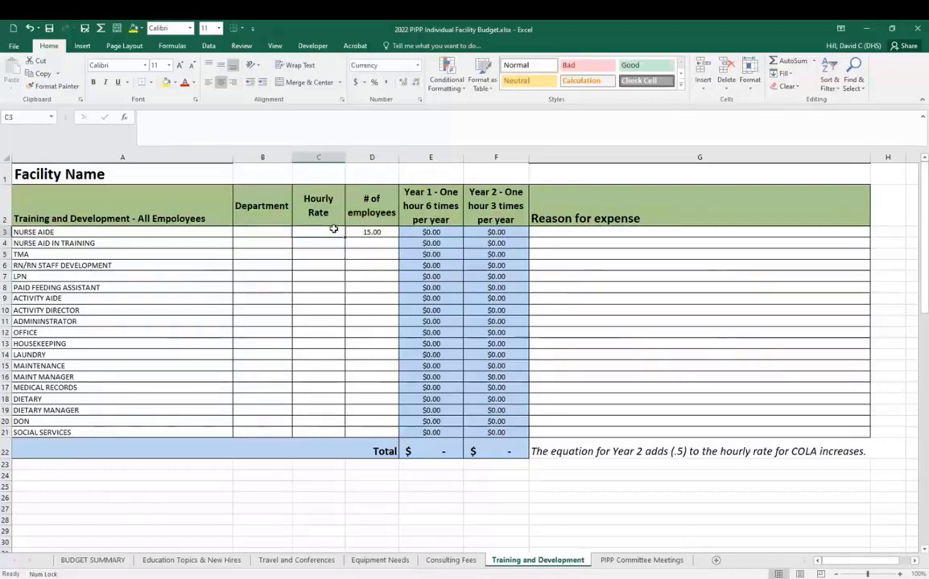
text(30)
click(311, 286)
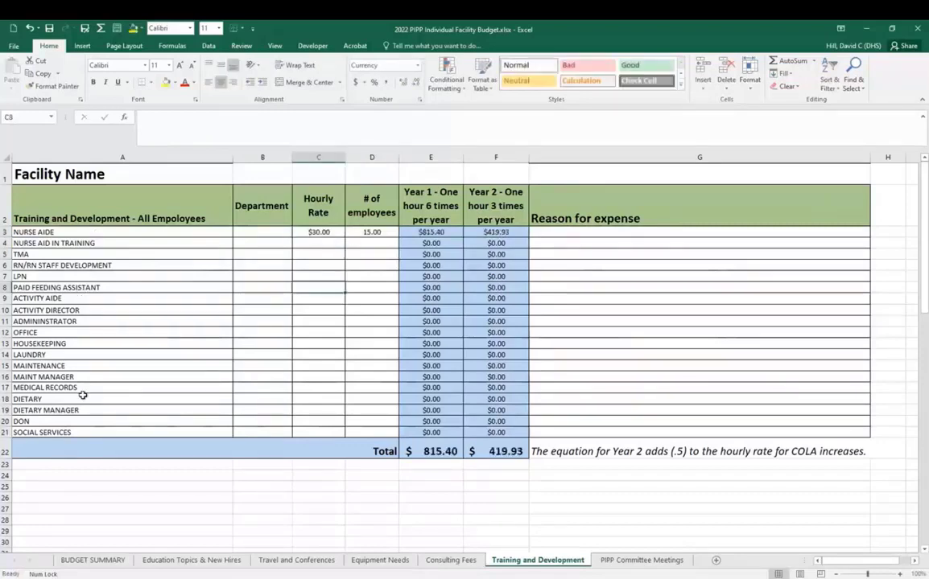
Review the Department column and the Nurse Aide Year 1 and Year 2 costs, and check the Training and Development amounts on the Budget Summary sheet
drag(284, 233, 267, 426)
click(266, 251)
click(248, 231)
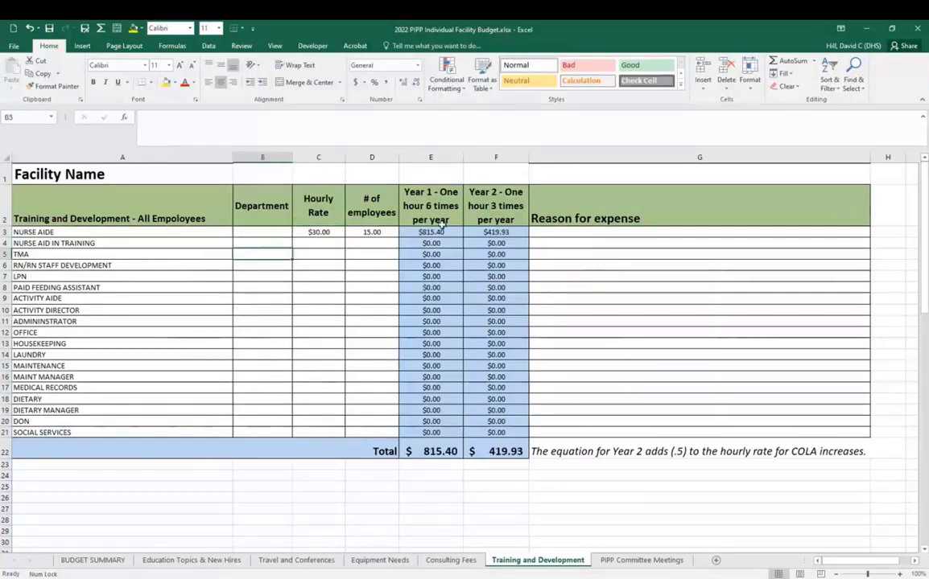
click(431, 225)
click(499, 231)
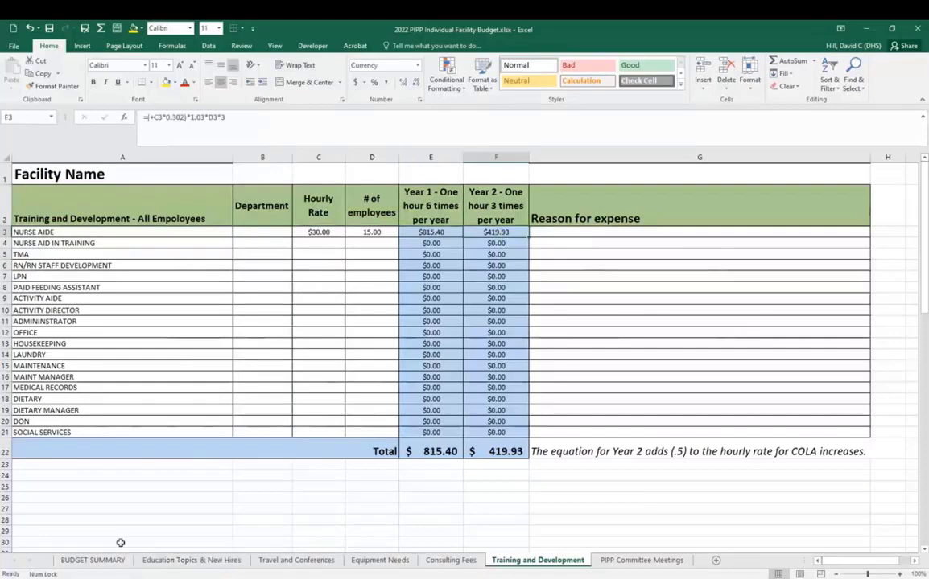
click(93, 560)
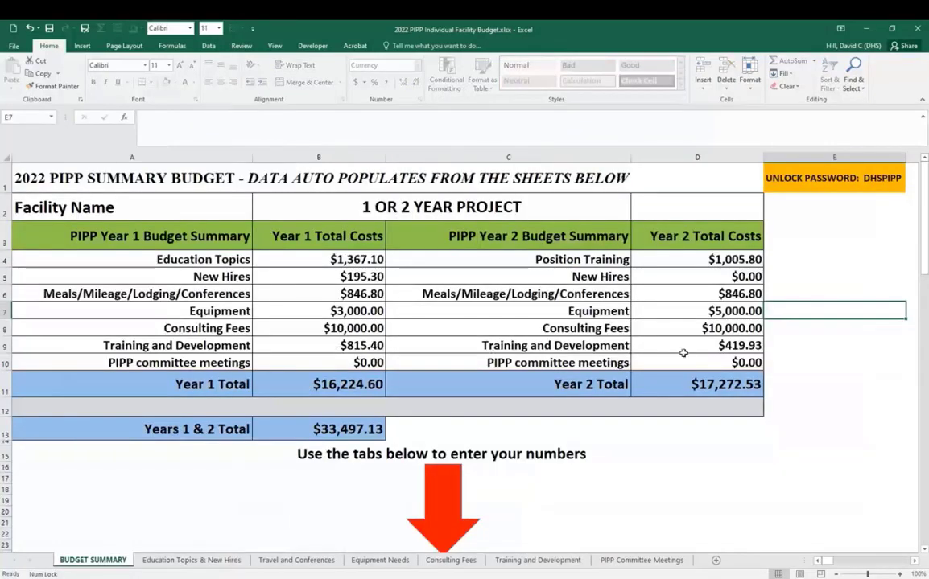
Open the PIPP Committee Meetings sheet and inspect the formulas behind the RN Year 1 and Year 2 costs
click(641, 561)
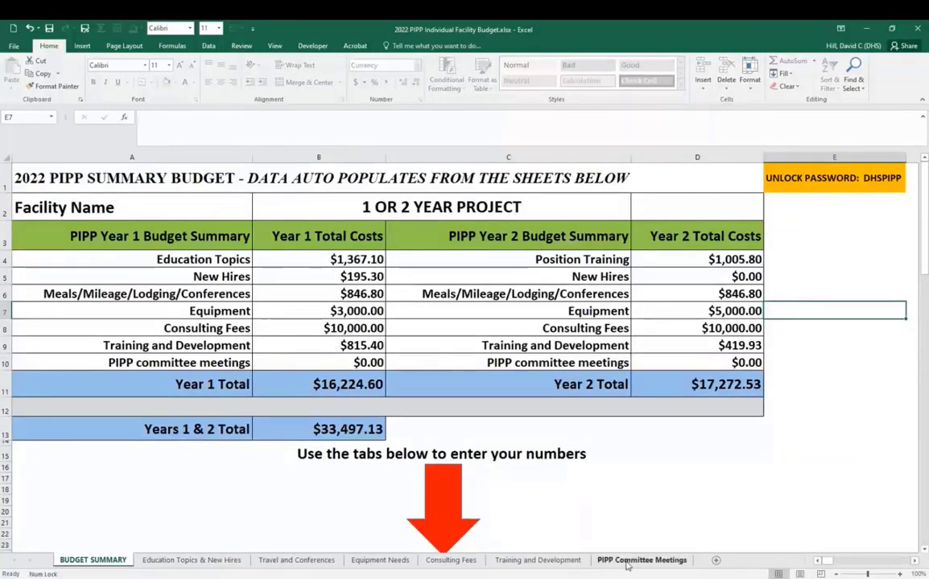
click(424, 229)
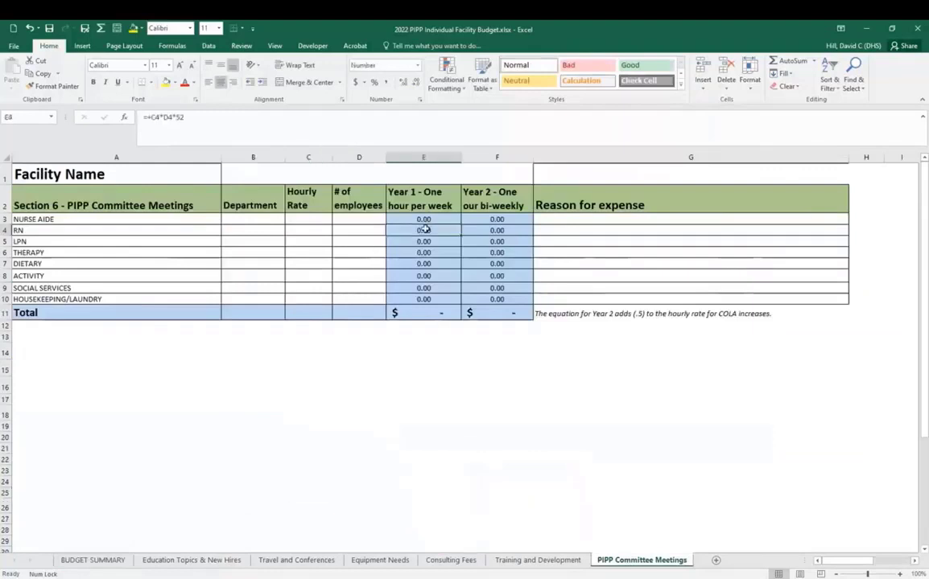
click(490, 229)
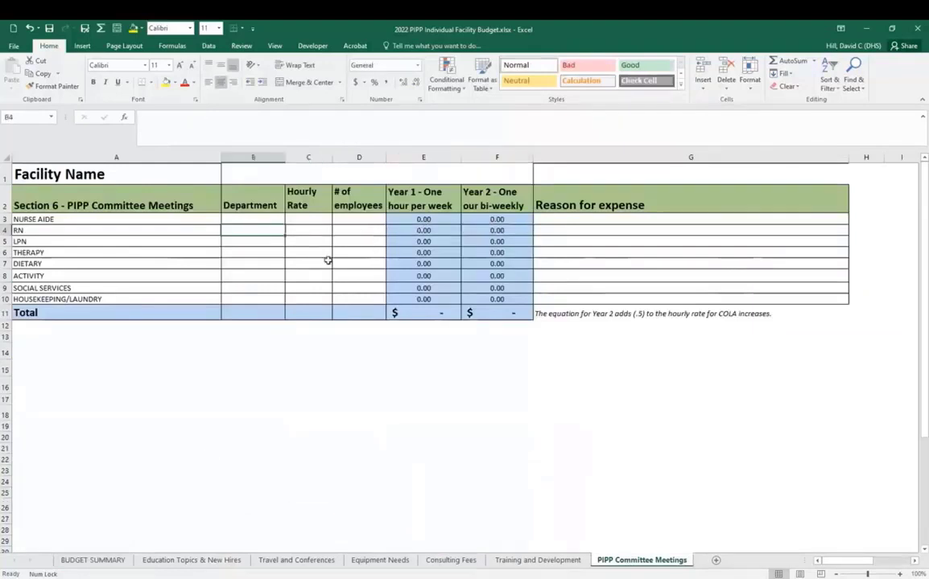
Enter 10 employees and an hourly rate of 30 for Nurse Aide on the PIPP Committee Meetings sheet
click(380, 221)
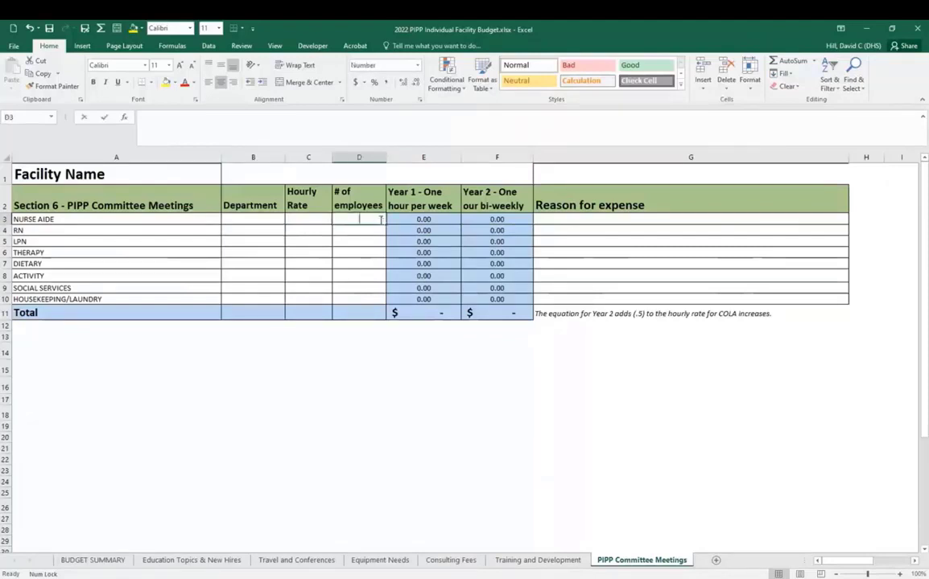
text(10)
click(306, 216)
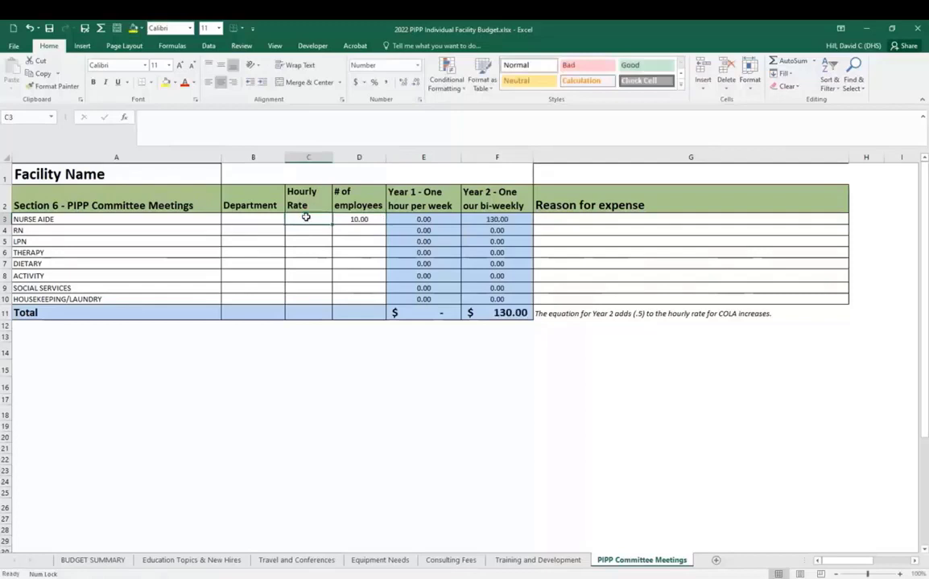
text(30)
click(278, 219)
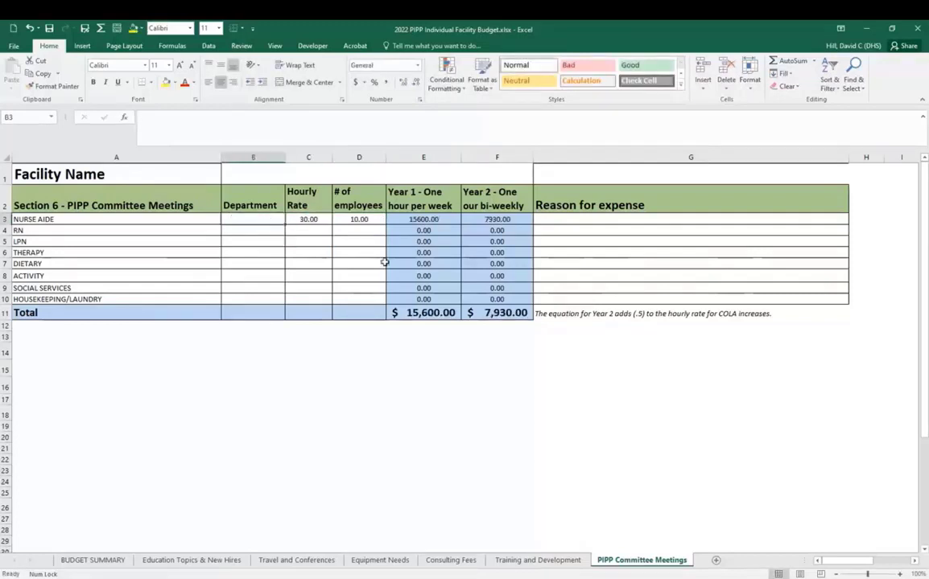
Change the number of Nurse Aide employees to 2
click(359, 219)
text(2)
click(423, 368)
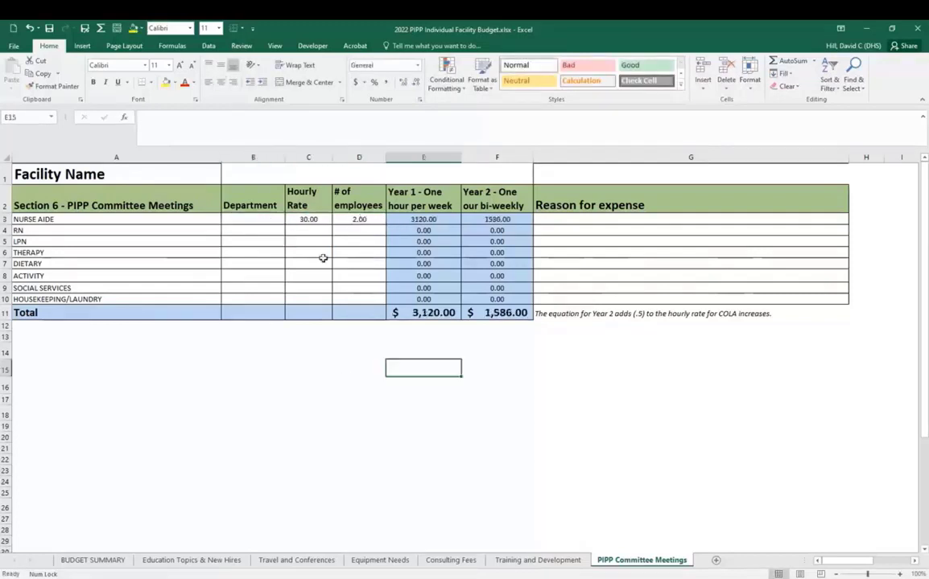
click(359, 412)
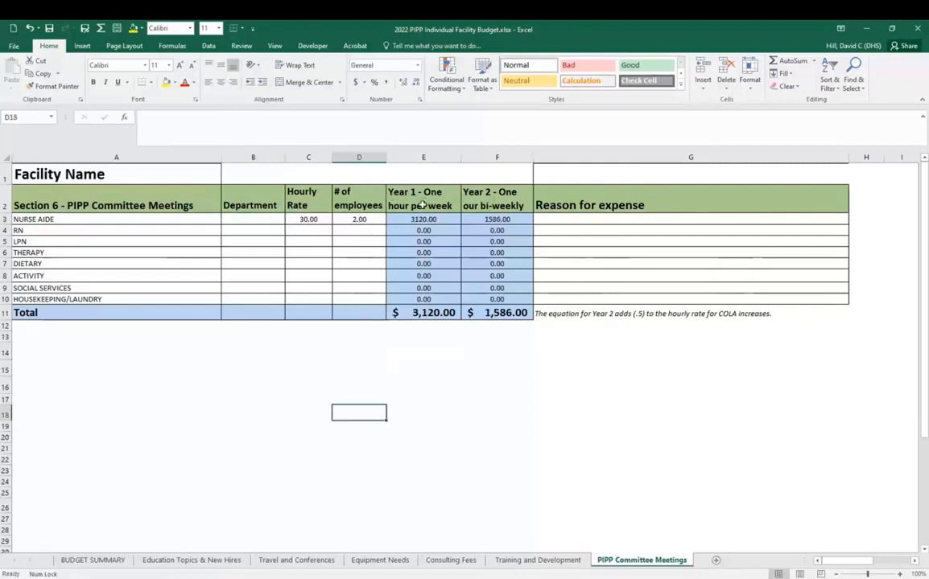
Inspect the Nurse Aide Year 1 and Year 2 committee meeting costs together with the hourly rate and employee entries behind them
click(493, 217)
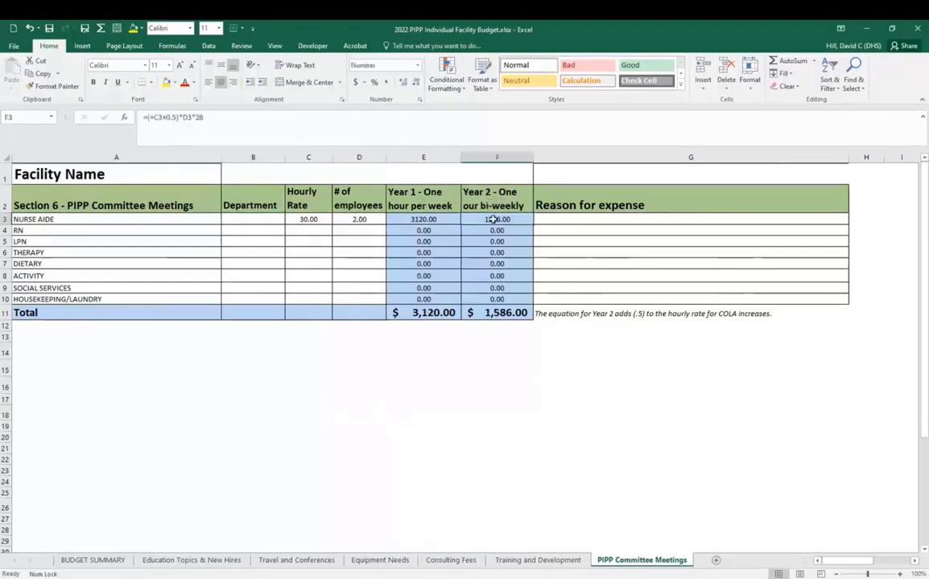
click(423, 219)
click(465, 219)
click(309, 219)
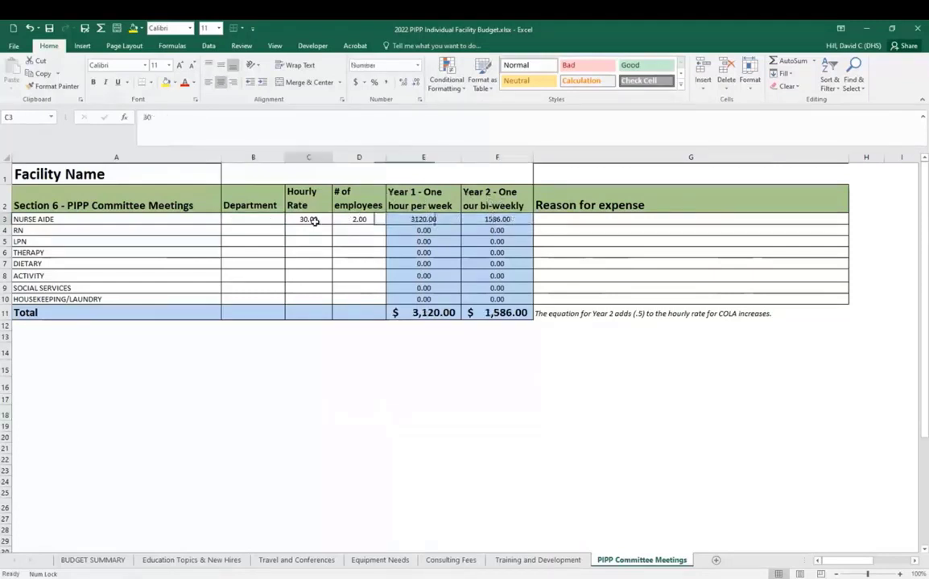
click(359, 219)
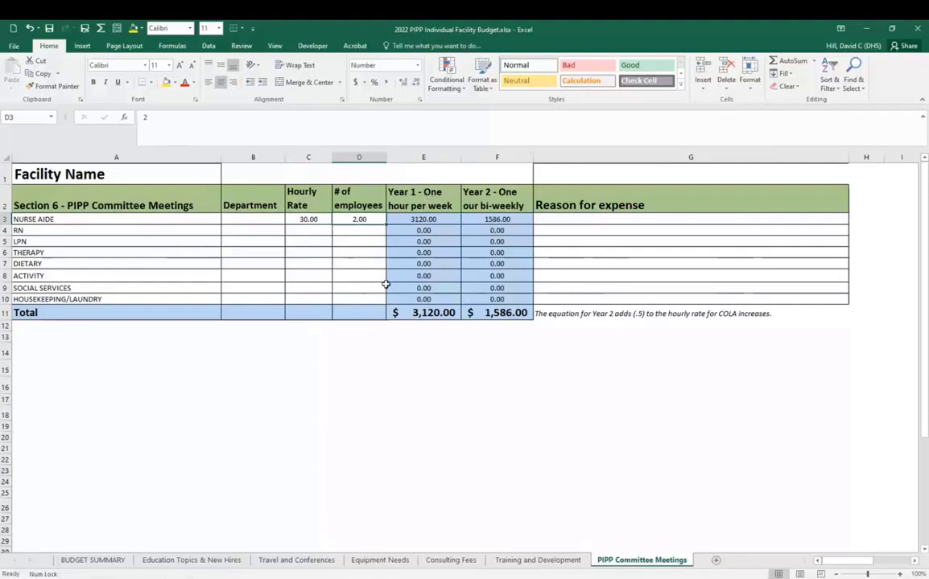
click(359, 256)
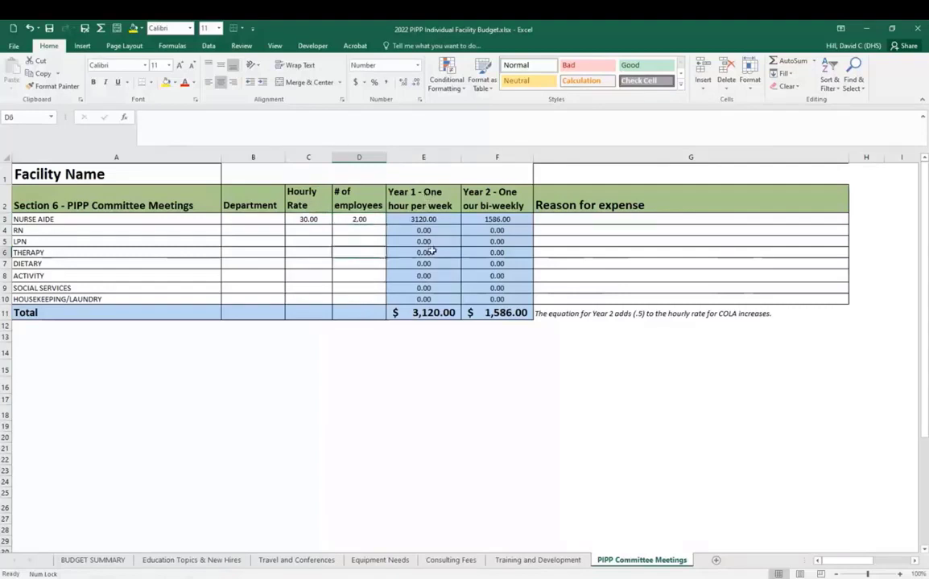
Compare the Year 1 and Year 2 meeting frequency headings with their cost formulas, and return to the Budget Summary sheet
click(501, 198)
click(499, 232)
click(498, 195)
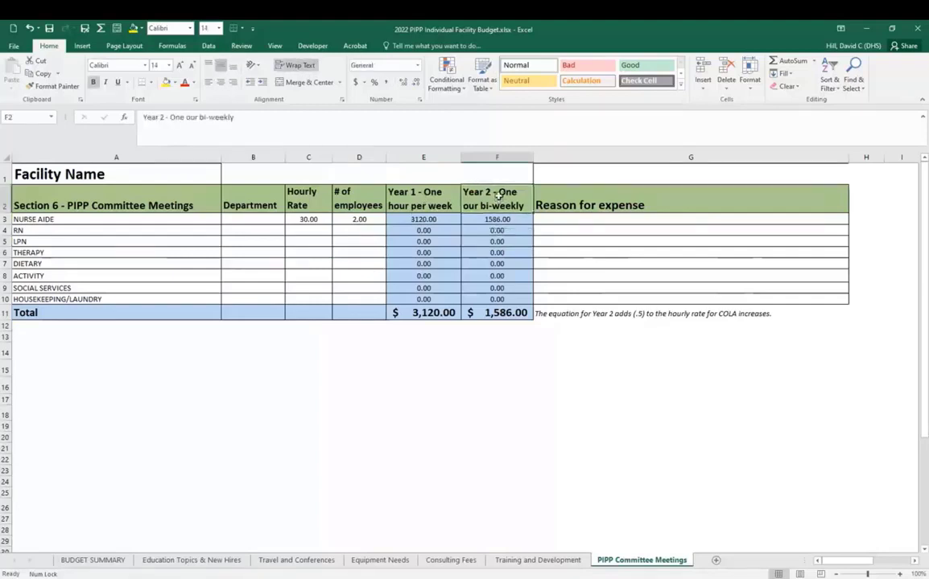
click(422, 204)
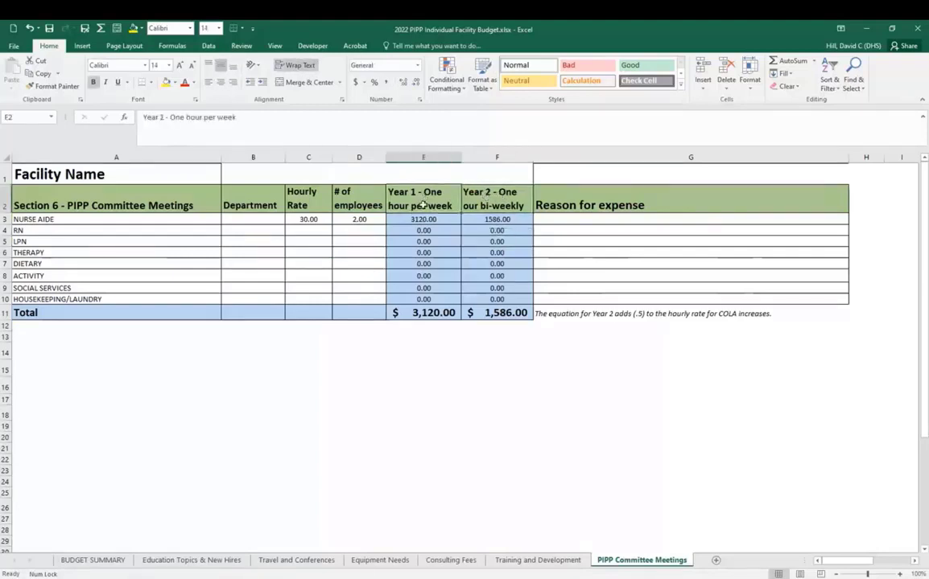
click(423, 230)
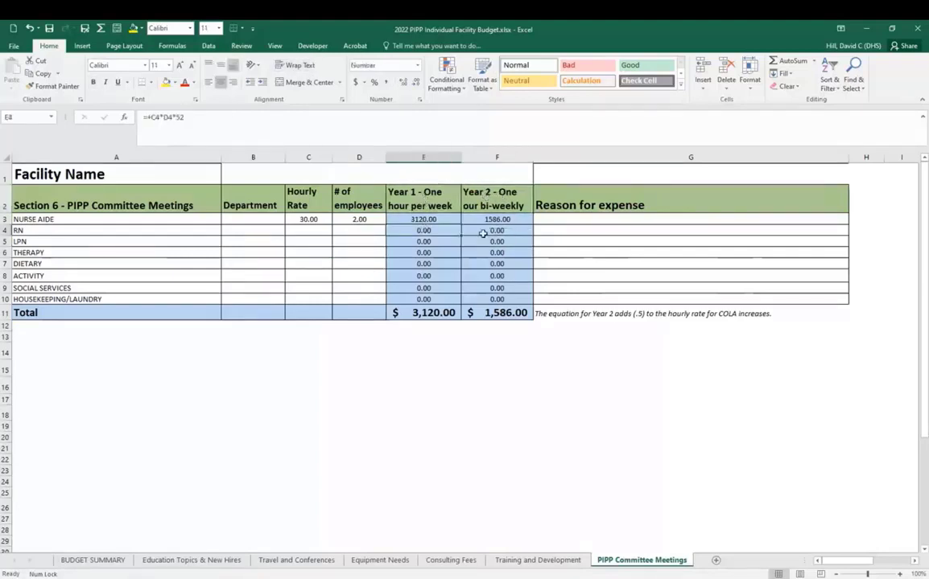
click(483, 234)
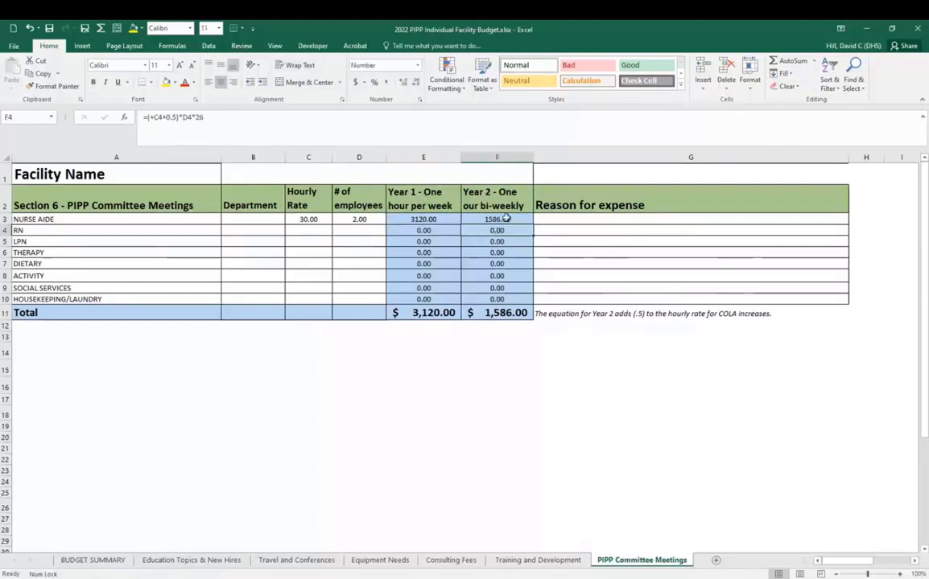
click(421, 219)
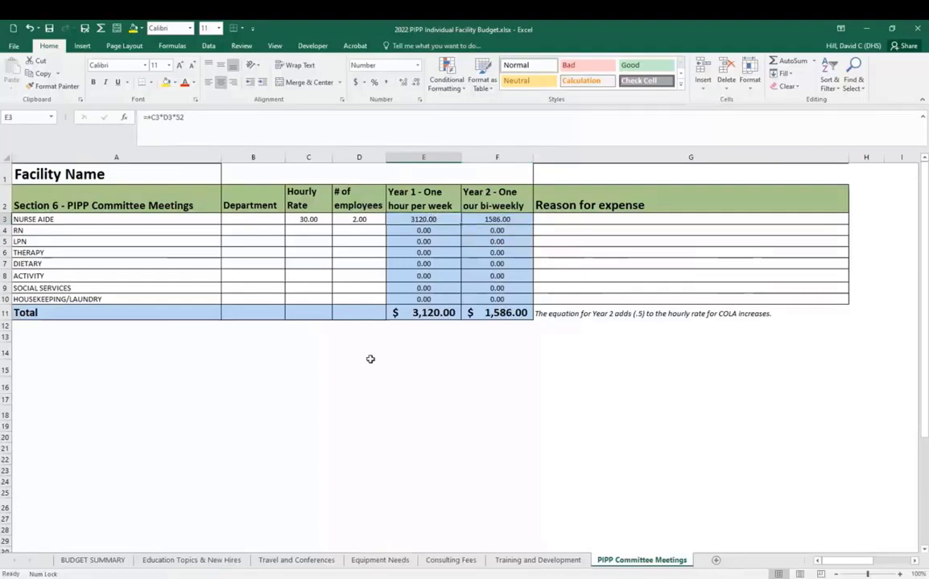
click(95, 559)
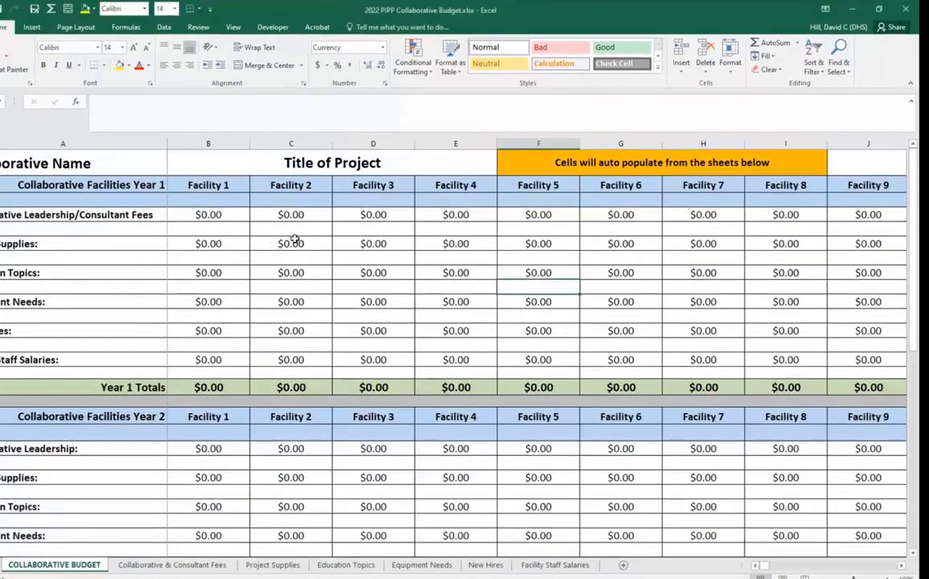
In the 2022 PIPP Collaborative Budget workbook, rename Facility 1 in the Year 1 header row as Happy Homes
click(208, 185)
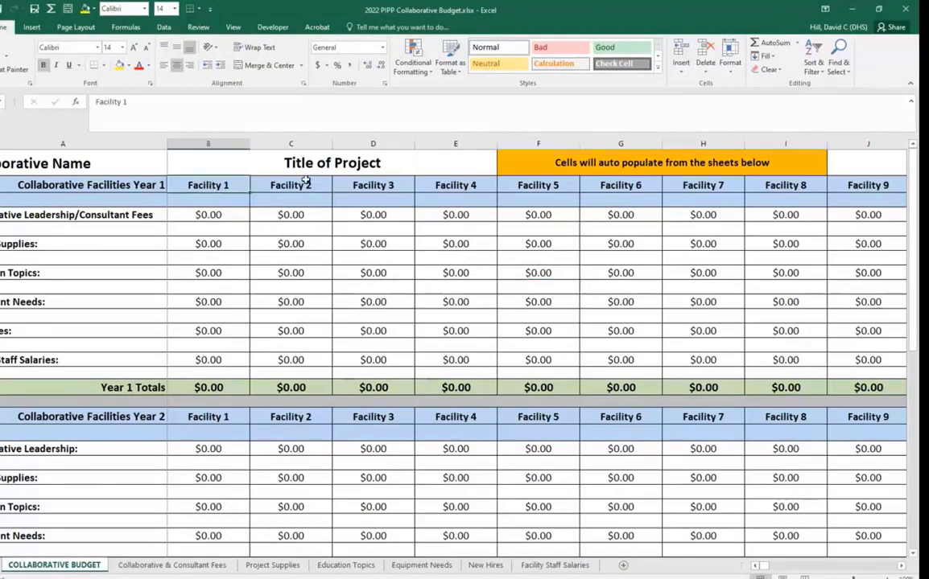
text(Happy Haomes)
text(Haapp)
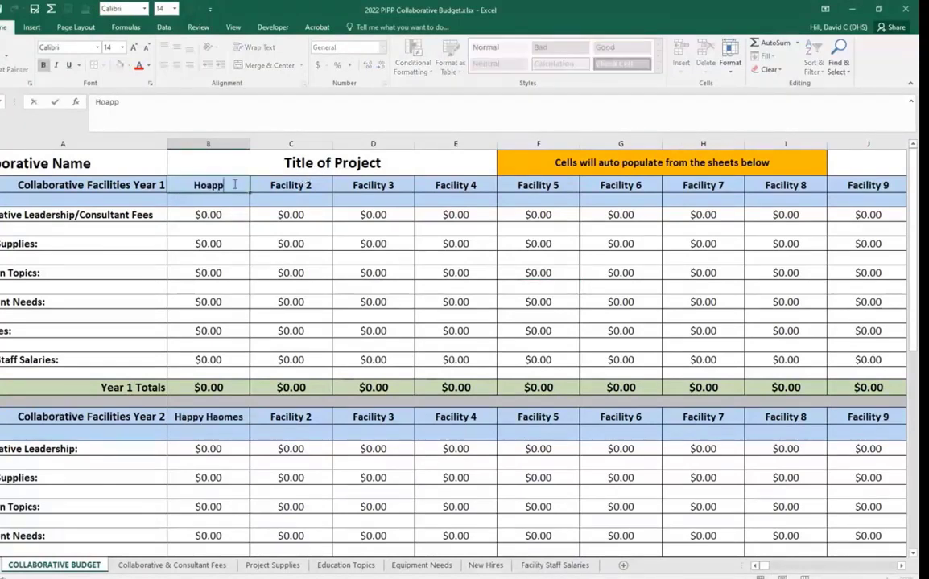
key(BackSpace)
key(BackSpace)
key(BackSpace)
key(BackSpace)
text(appy Homes)
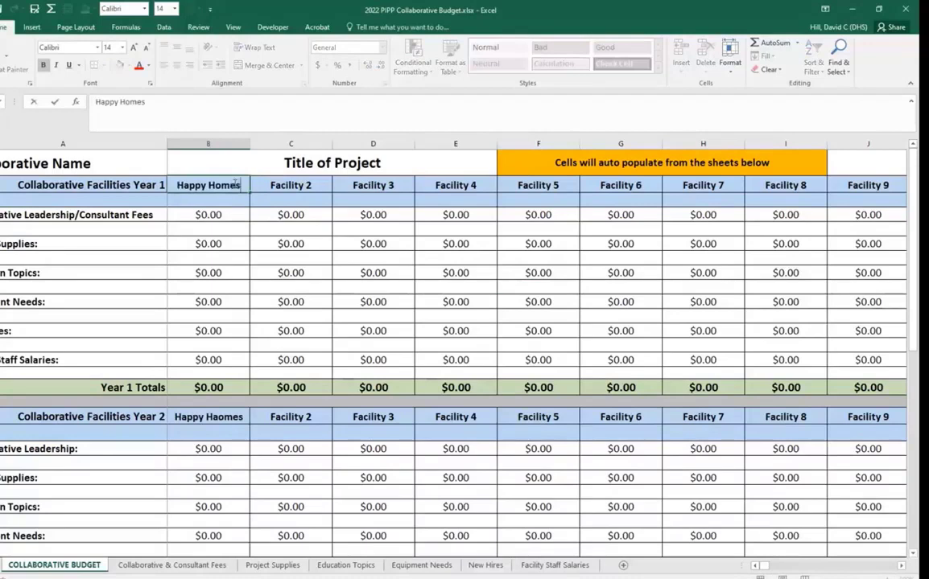
key(Tab)
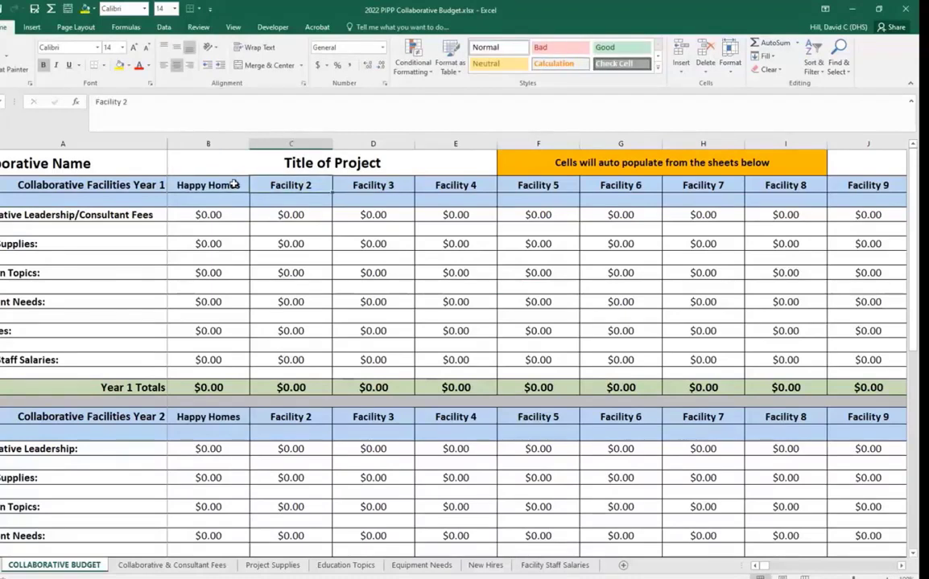
Rename Facility 2 in the Year 1 header row as Glacier Falls
text(Glacier Falls)
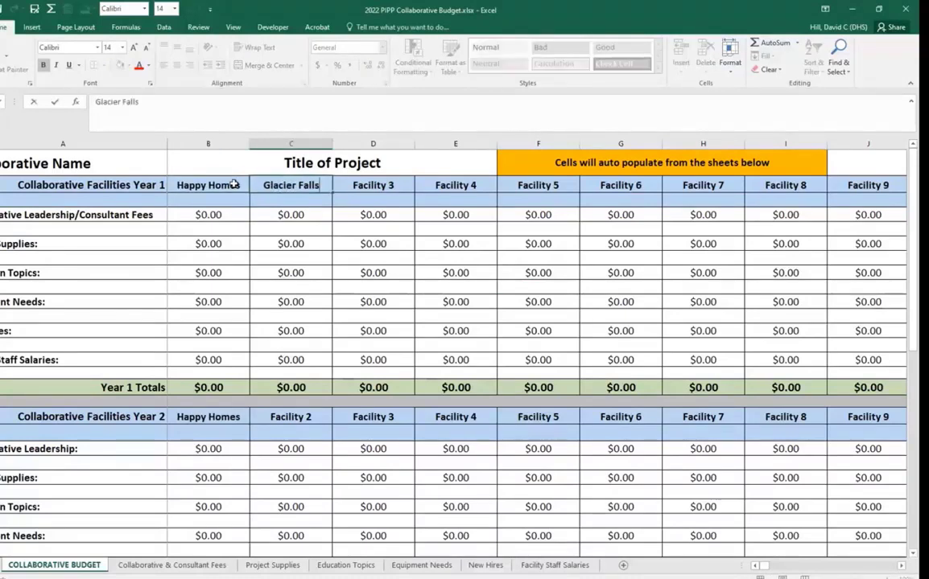
key(Tab)
key(Tab)
key(Tab)
key(Tab)
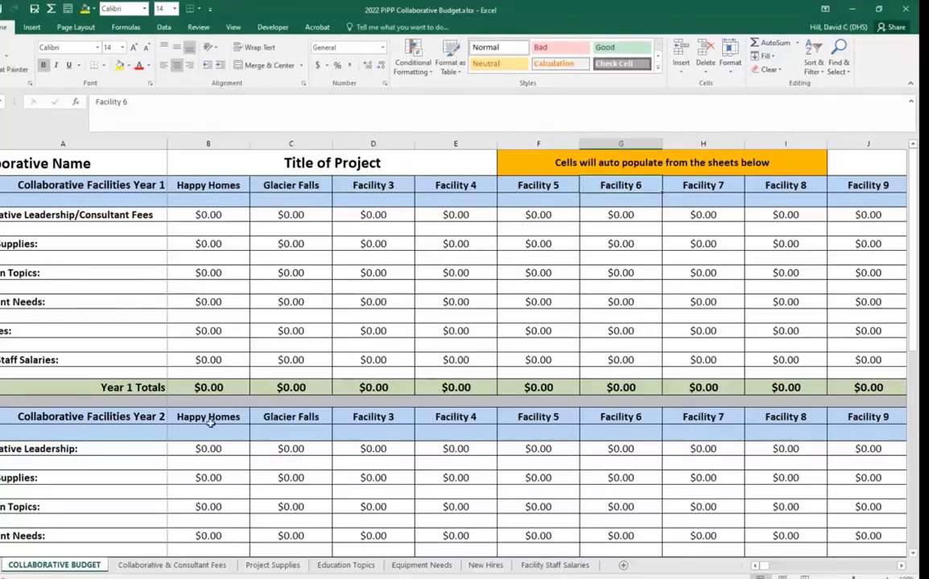
Check the facility names on the detail sheets through Equipment Needs, and inspect the Happy Homes Year 1 consultant fees formula on the Collaborative Budget sheet
click(171, 565)
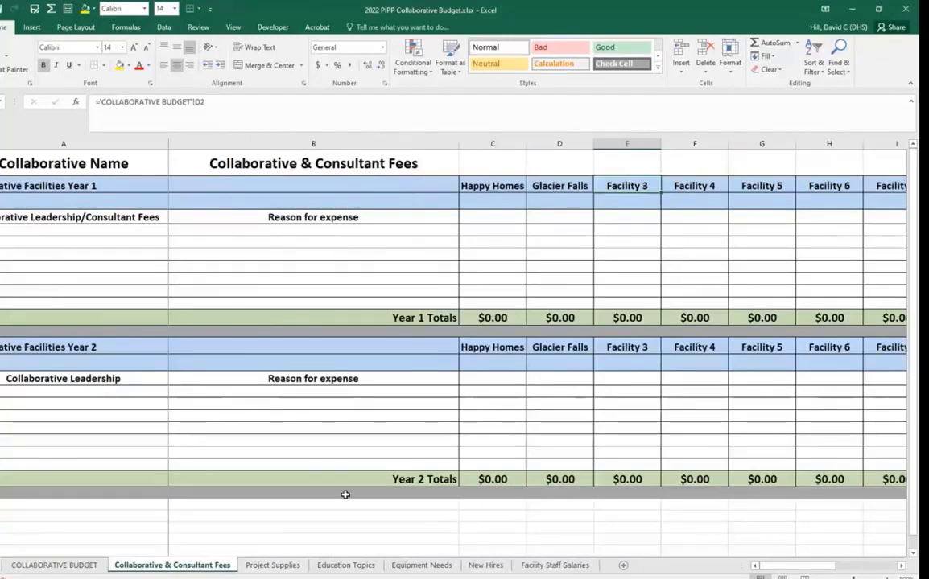
click(272, 565)
click(346, 565)
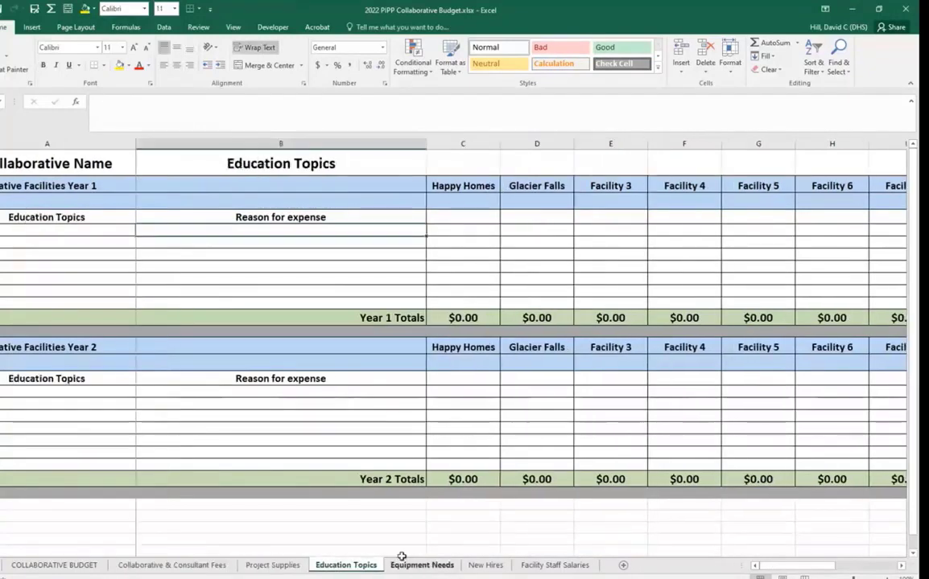
click(422, 565)
click(54, 565)
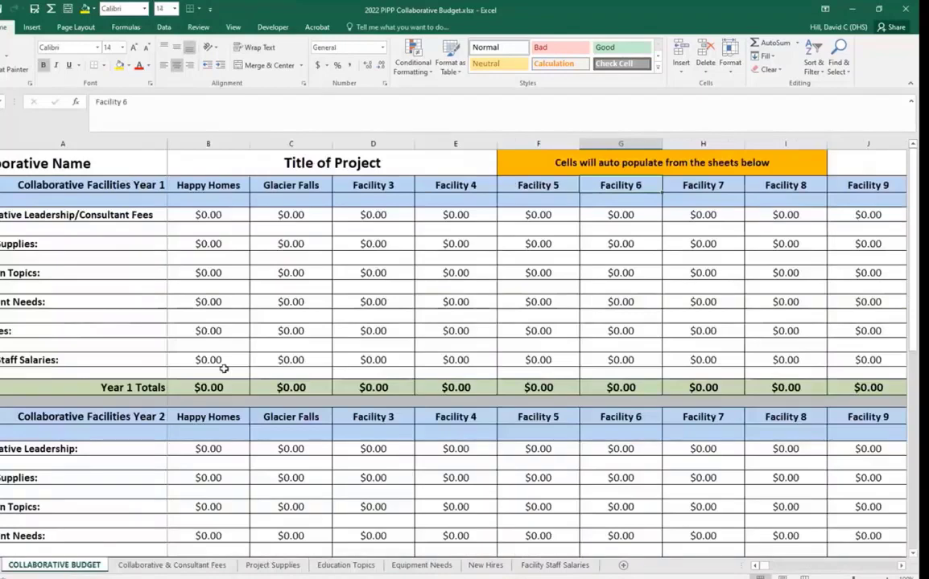
click(219, 205)
click(223, 215)
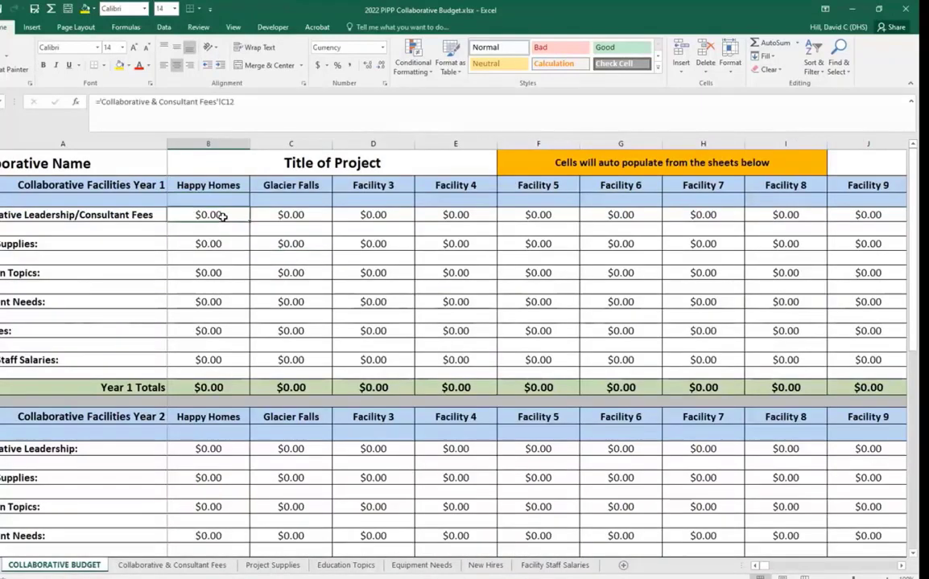
On the Collaborative & Consultant Fees sheet, enter 5000 in Year 1 for Happy Homes and Glacier Falls, and return to the Collaborative Budget sheet
click(166, 563)
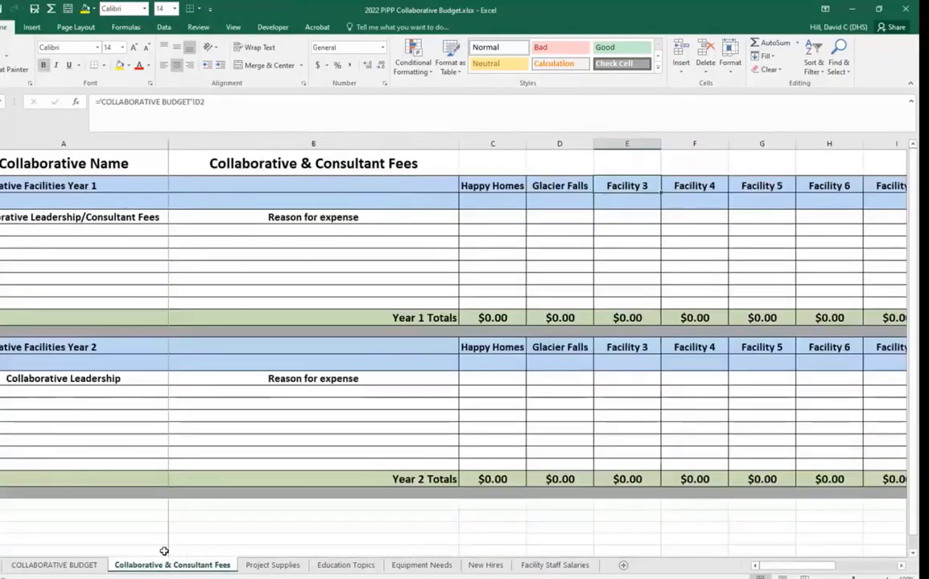
click(483, 229)
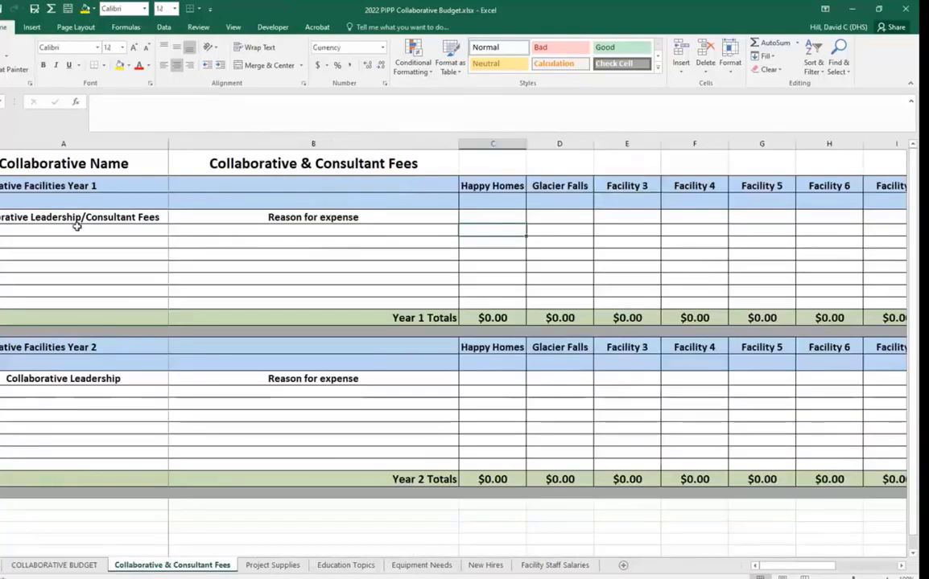
click(226, 231)
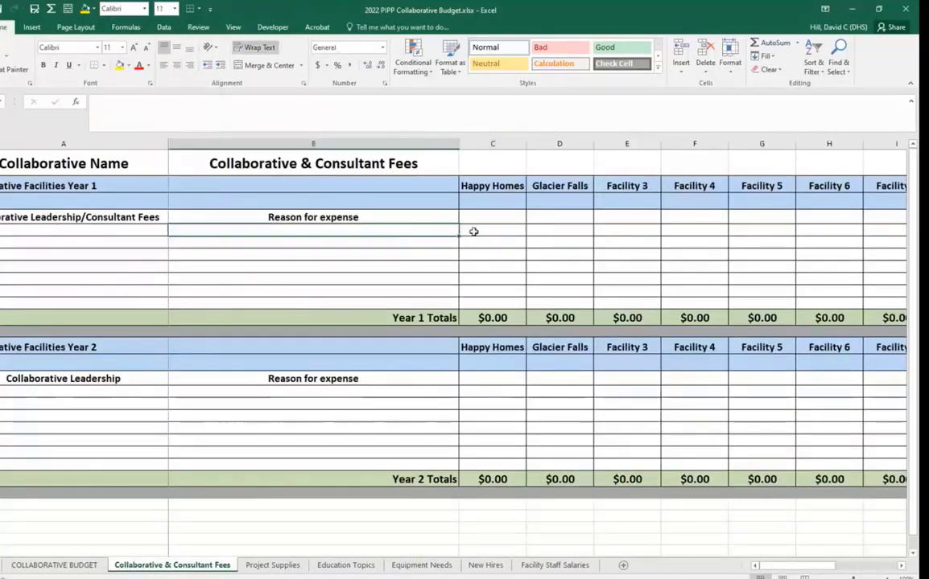
click(474, 231)
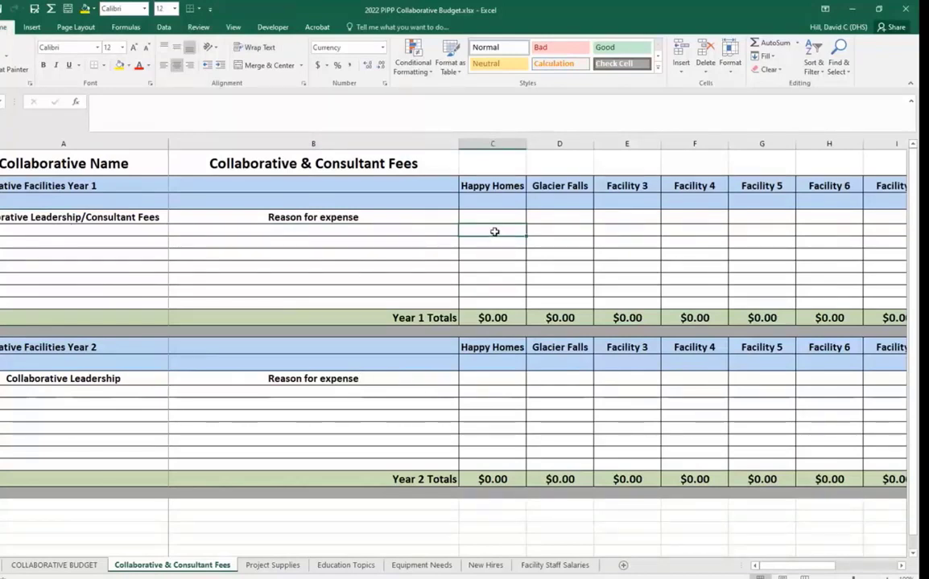
text(5000)
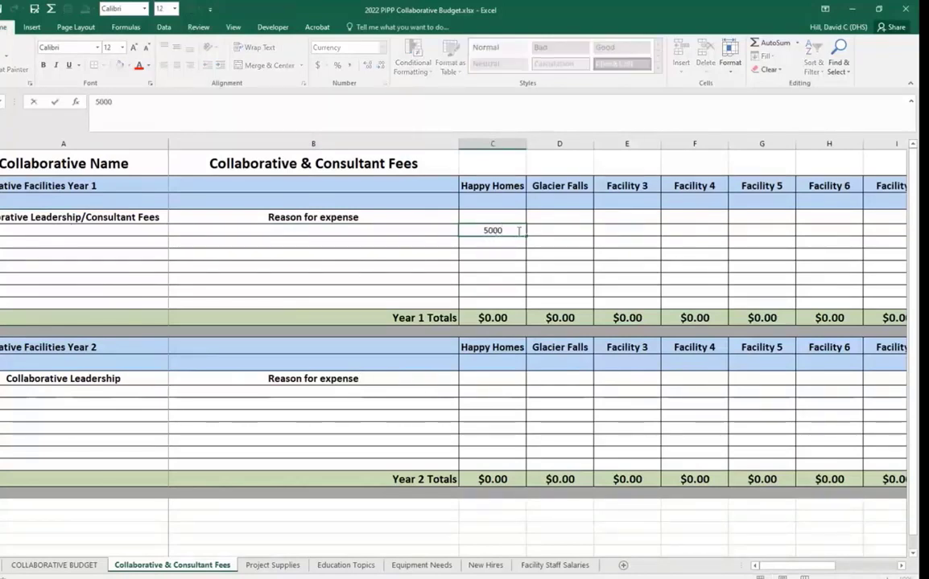
click(549, 232)
text(5000)
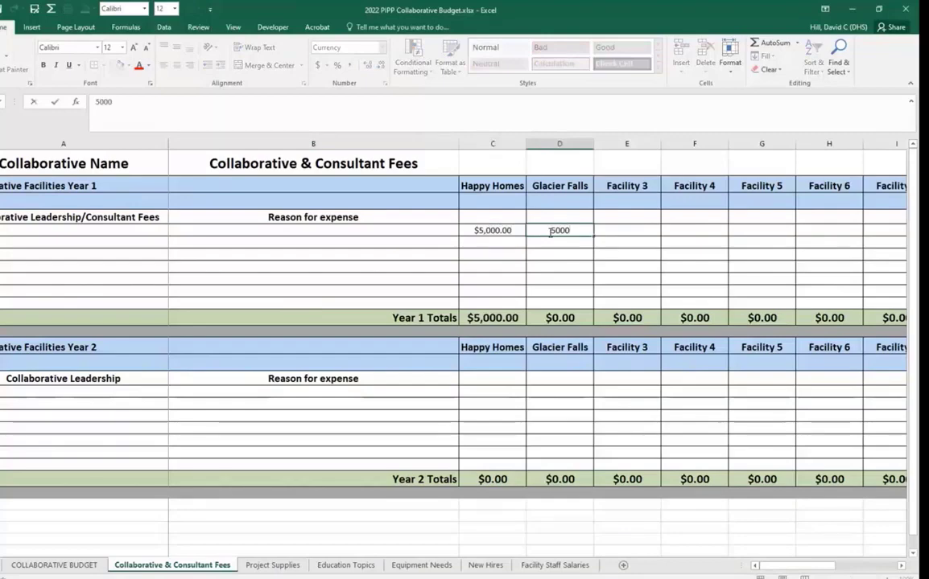
key(Return)
click(54, 565)
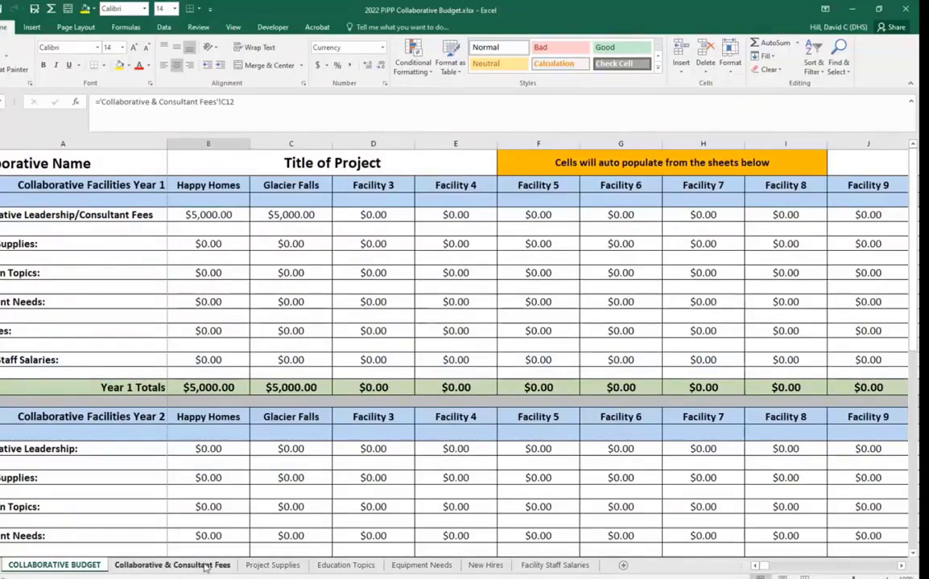
On the Project Supplies sheet, list iPad as a Year 1 supply and enter 3000 for Happy Homes
click(272, 564)
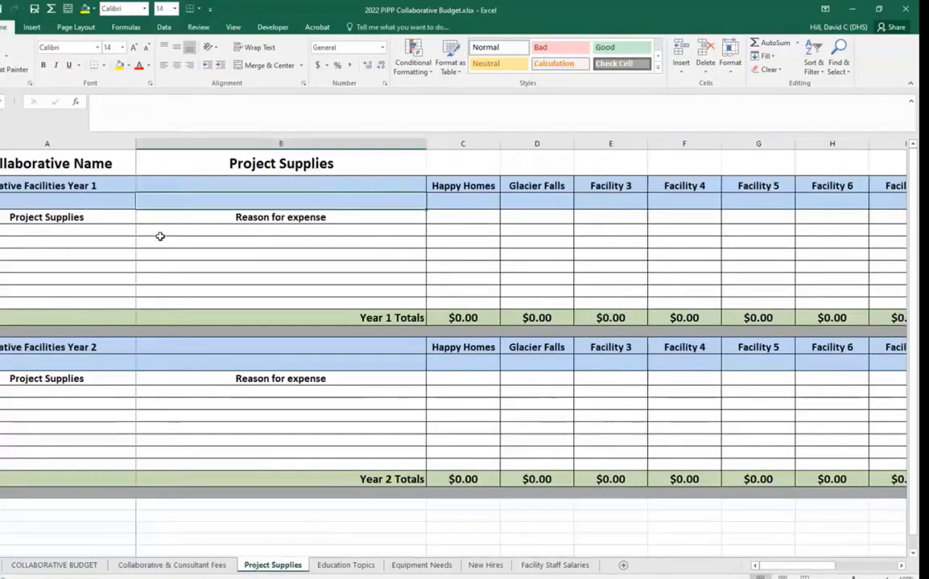
click(78, 229)
key(BackSpace)
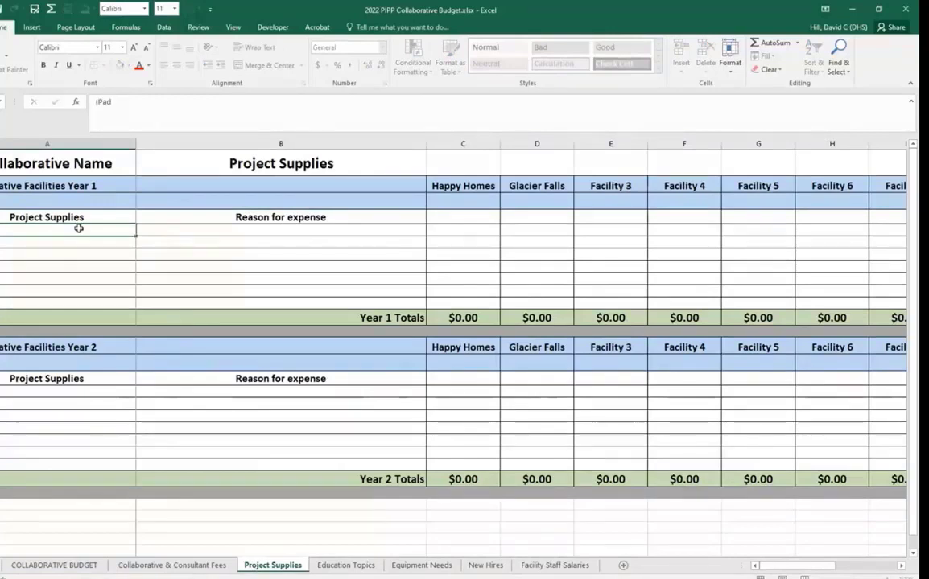
click(174, 228)
click(474, 230)
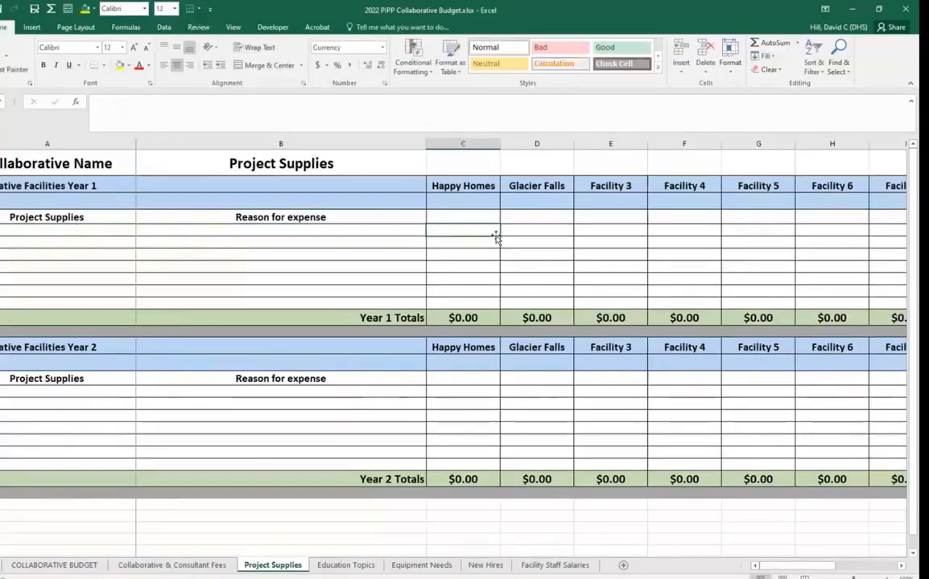
text(30000)
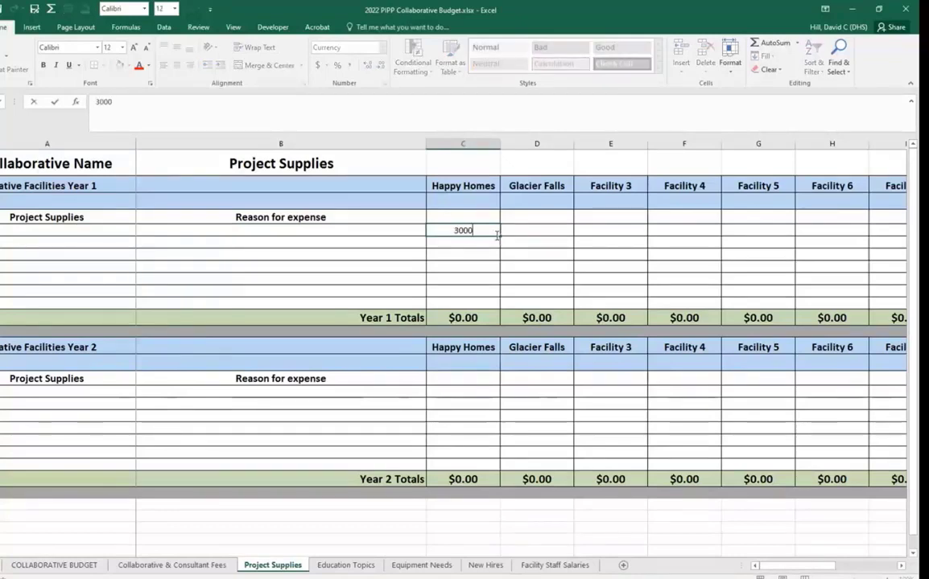
Enter 5000 in the same Year 1 supply row for Glacier Falls, and return to the Collaborative Budget sheet
click(527, 231)
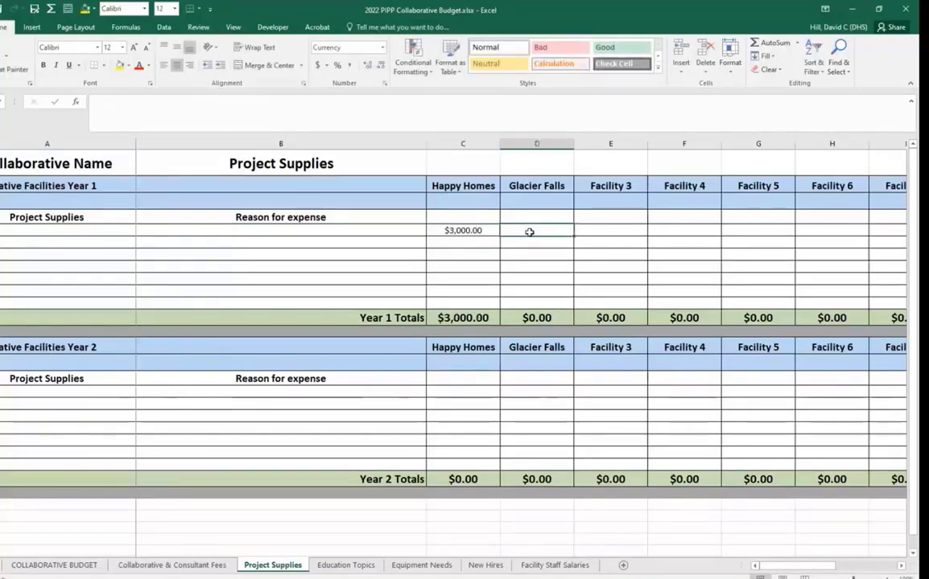
text(50000)
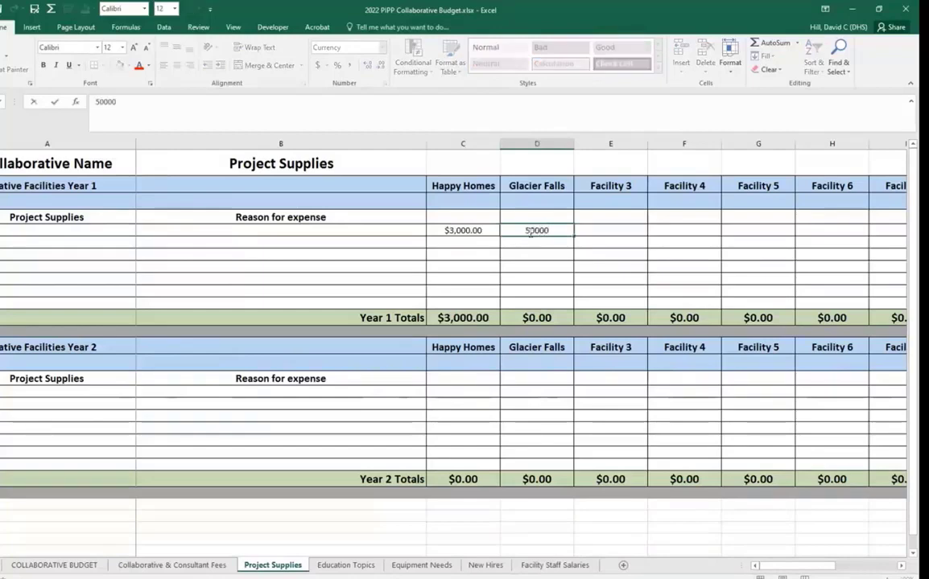
key(ctrl+Return)
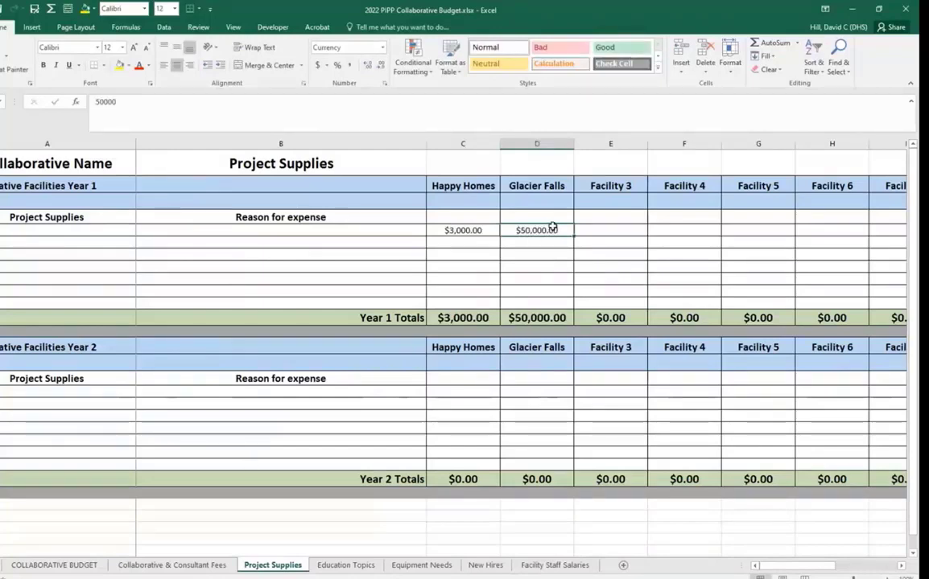
text(5000)
key(Return)
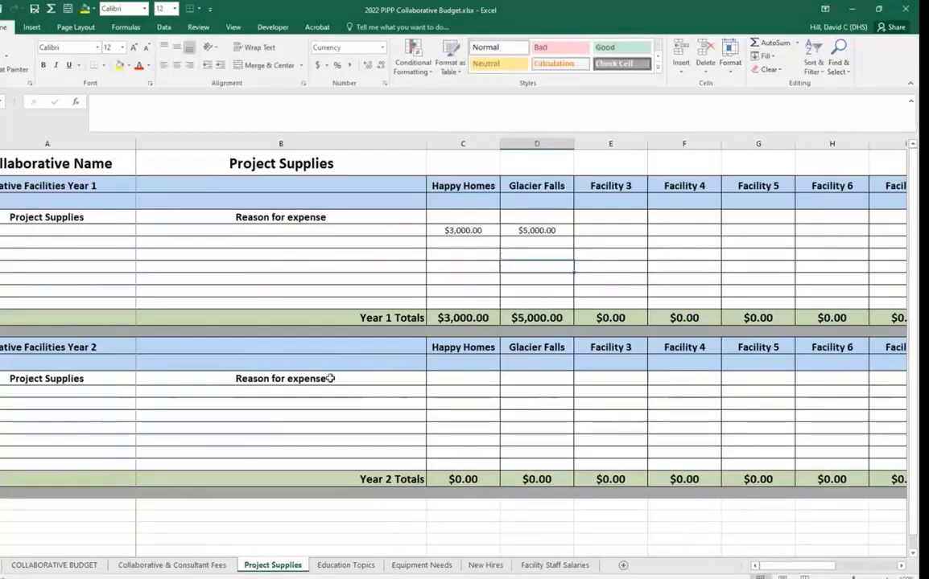
click(56, 565)
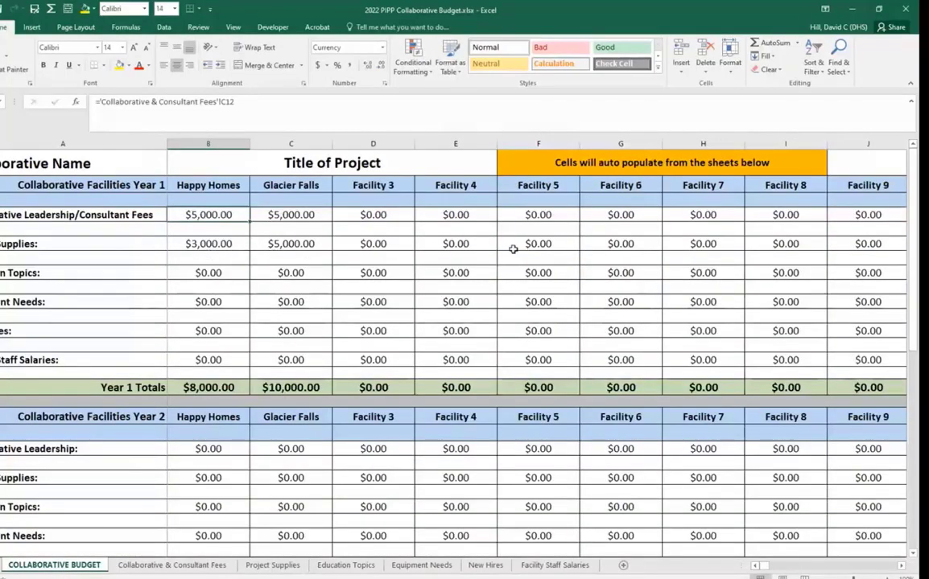
Review the Education Topics and Equipment Needs sheets, and inspect the Happy Homes Year 1 and Year 2 total formulas on the New Hires sheet
click(344, 565)
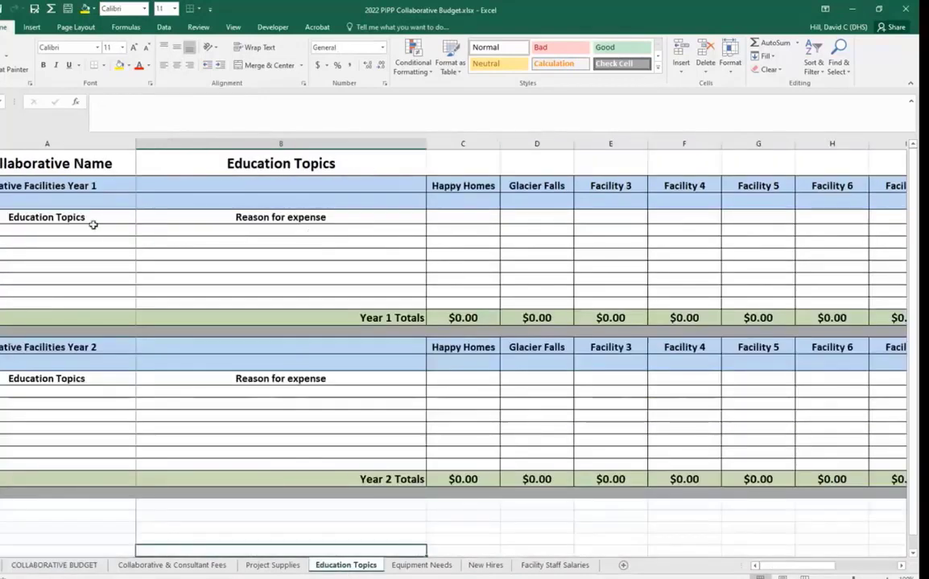
click(421, 565)
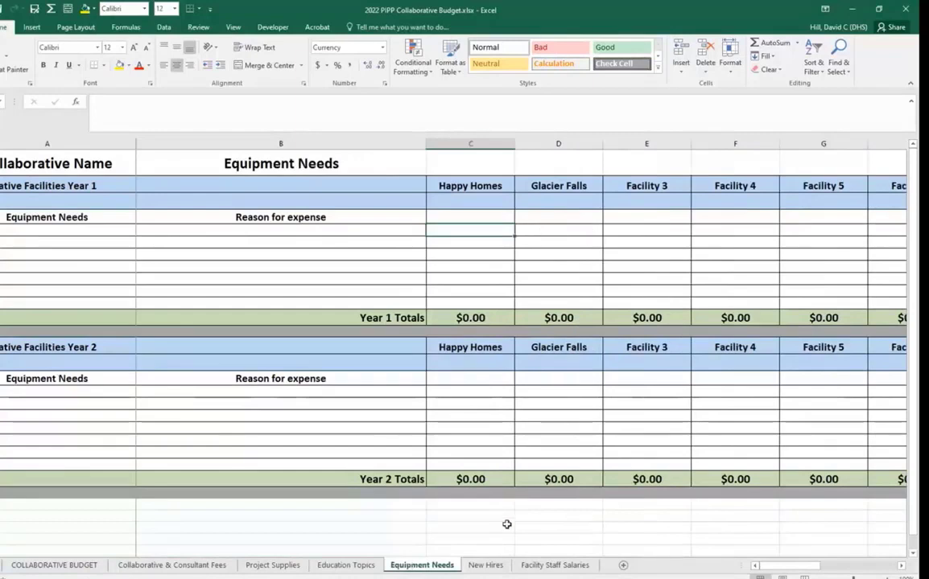
click(485, 565)
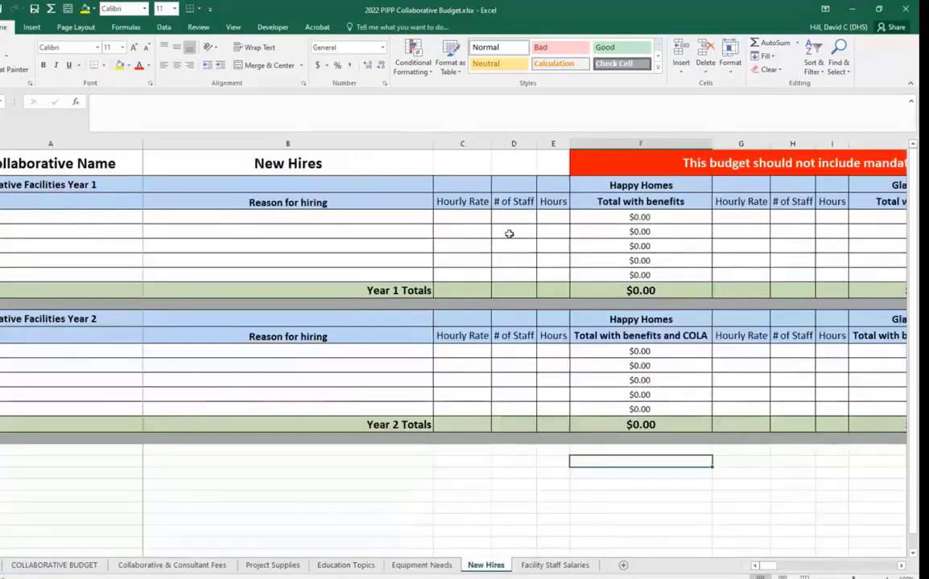
click(639, 217)
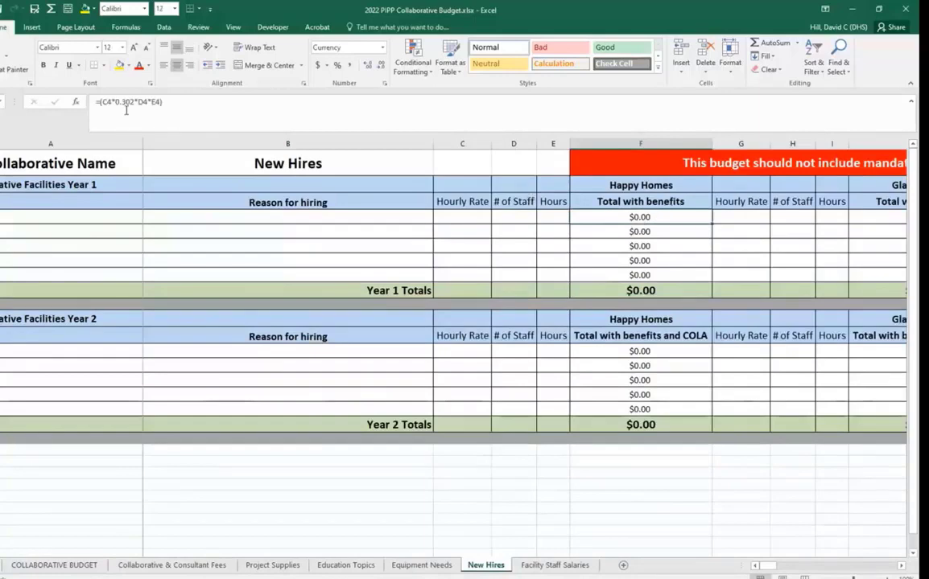
click(644, 351)
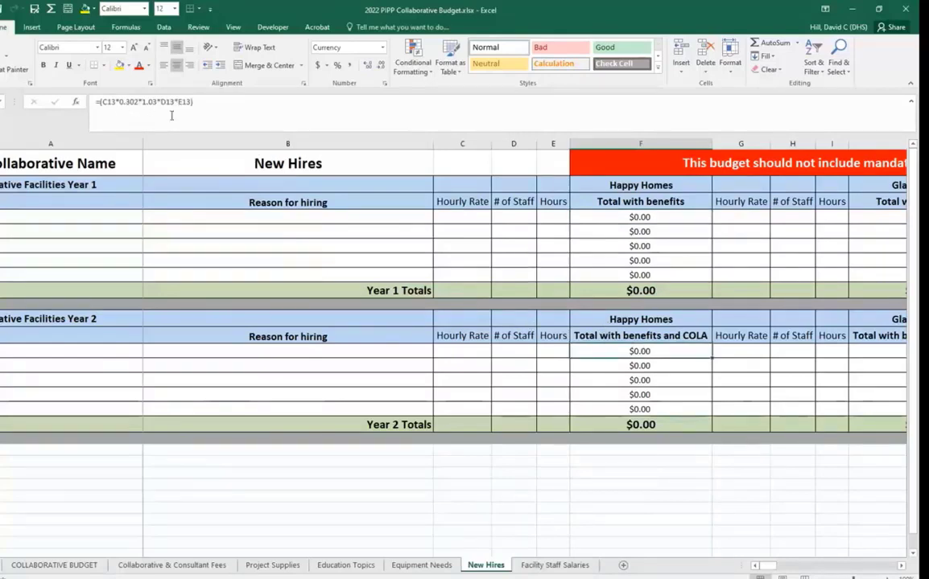
click(660, 364)
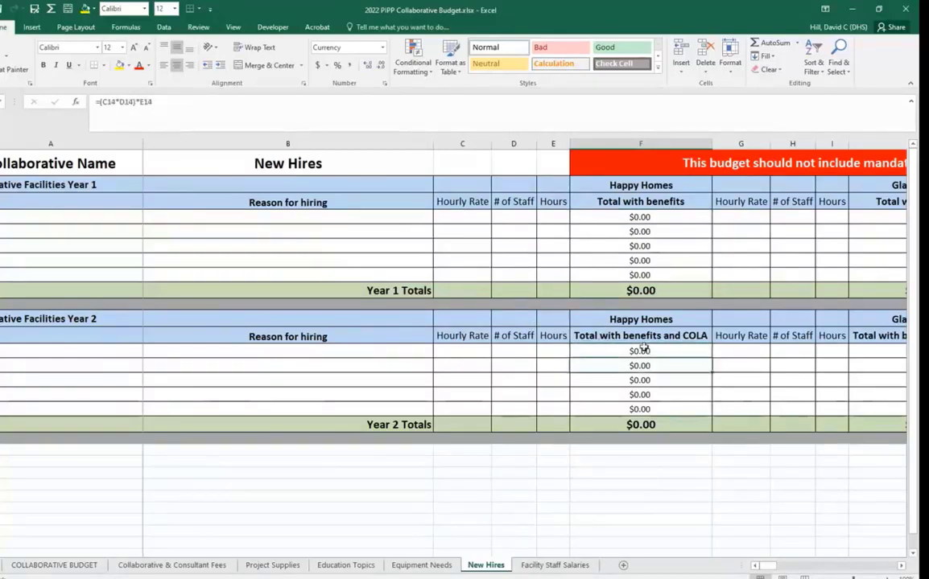
click(549, 221)
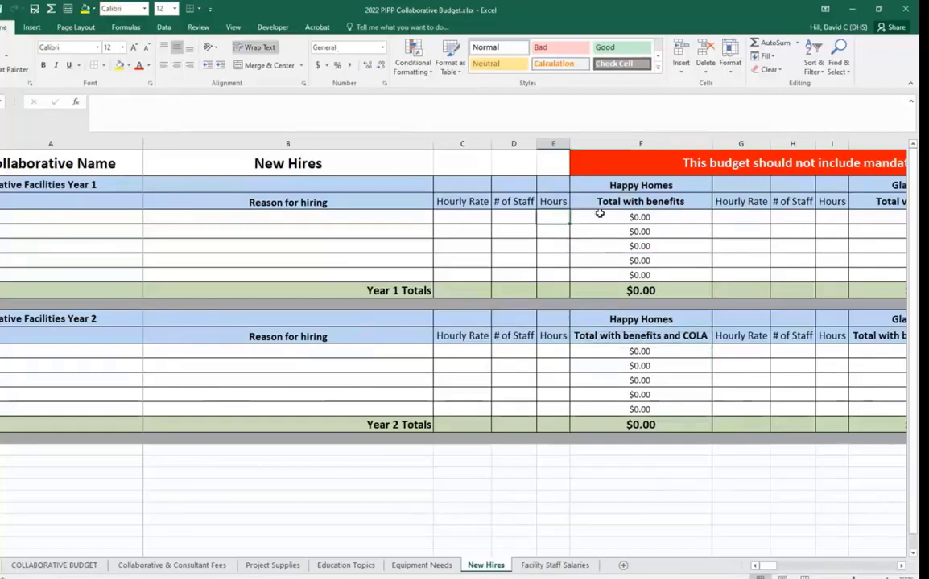
In the unfilled workbook, go from Facility Staff Salaries to the Collaborative Budget sheet and inspect the Year 1 Equipment Needs formula for Facility 6
key(ctrl+Page_Down)
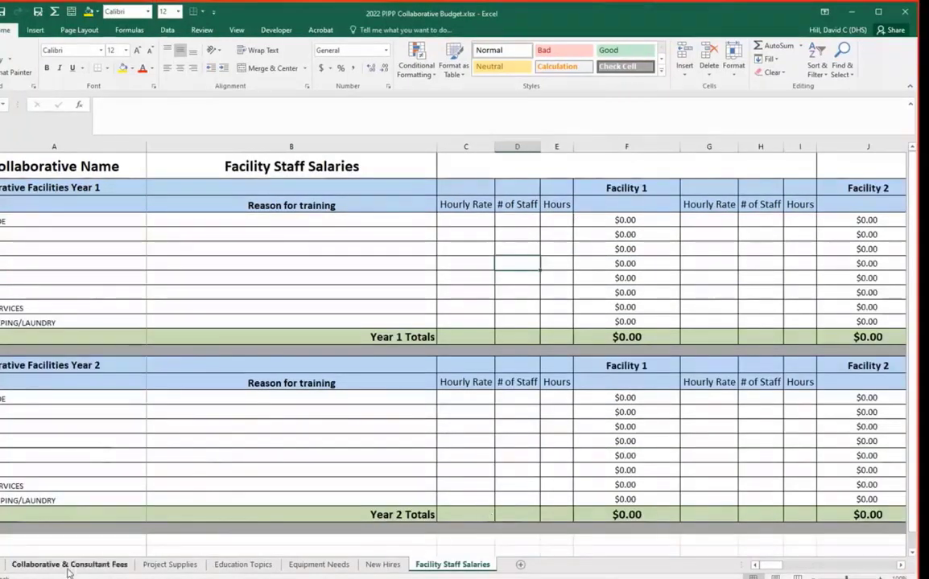
click(2, 564)
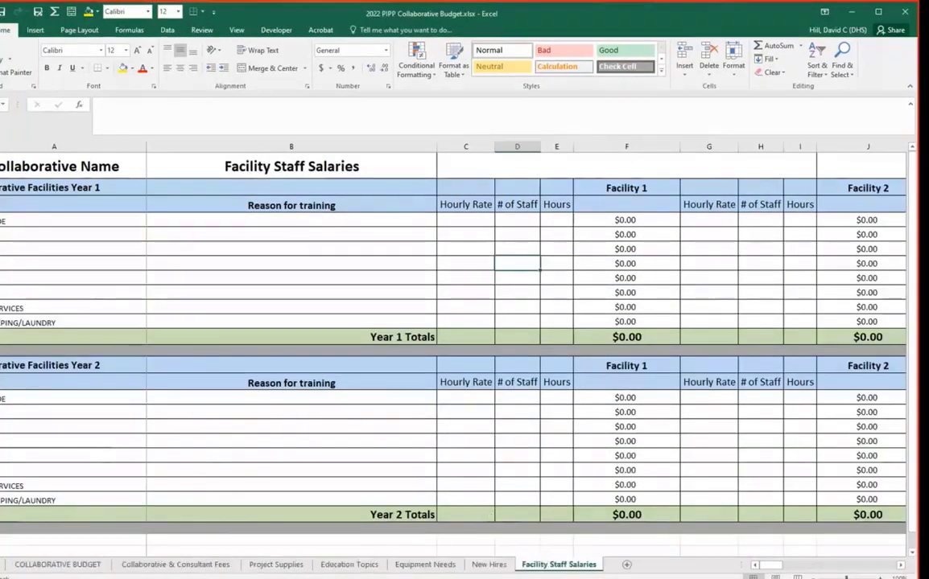
click(12, 567)
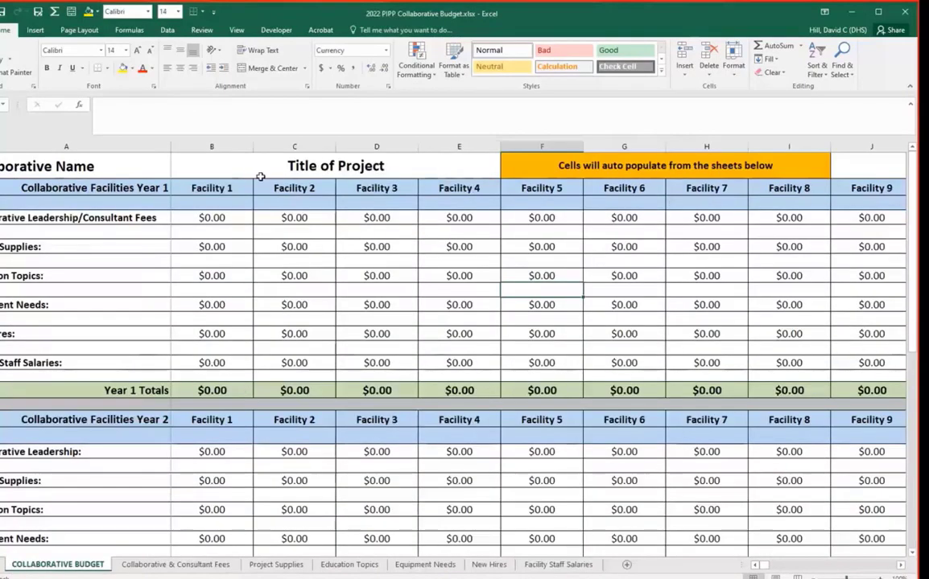
click(601, 305)
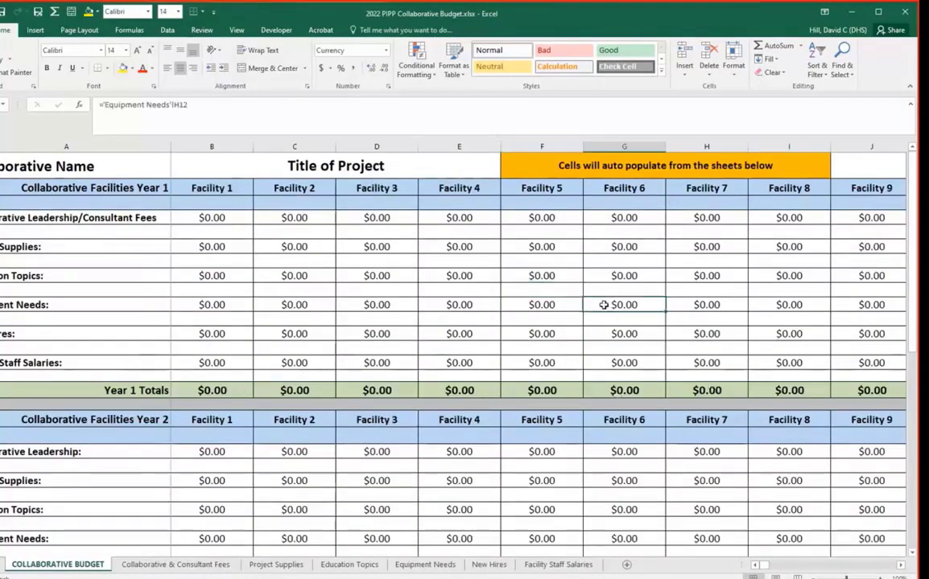